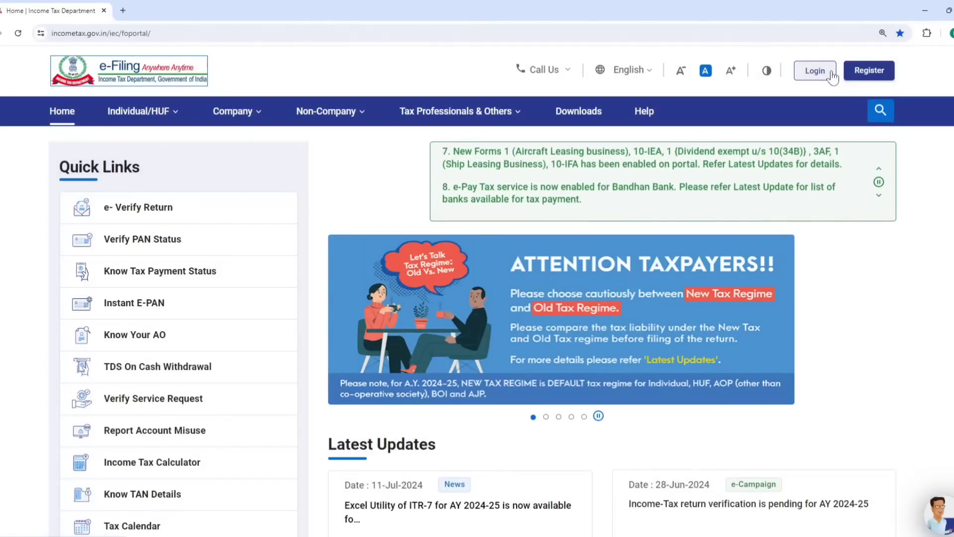
- Log in with the account's User ID and password, accepting the secure access message
{"action": "left_click", "coordinate": [828, 73]}
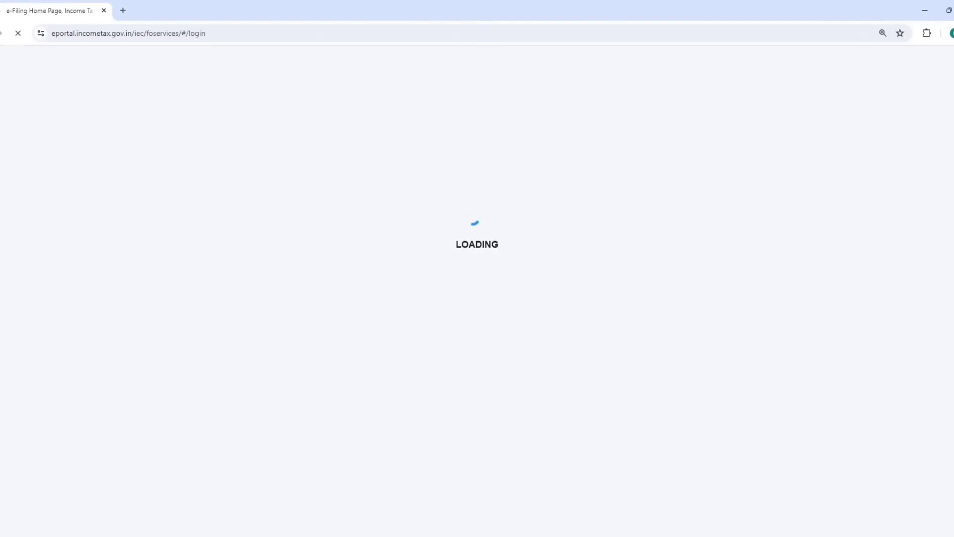
{"action": "left_click", "coordinate": [246, 296]}
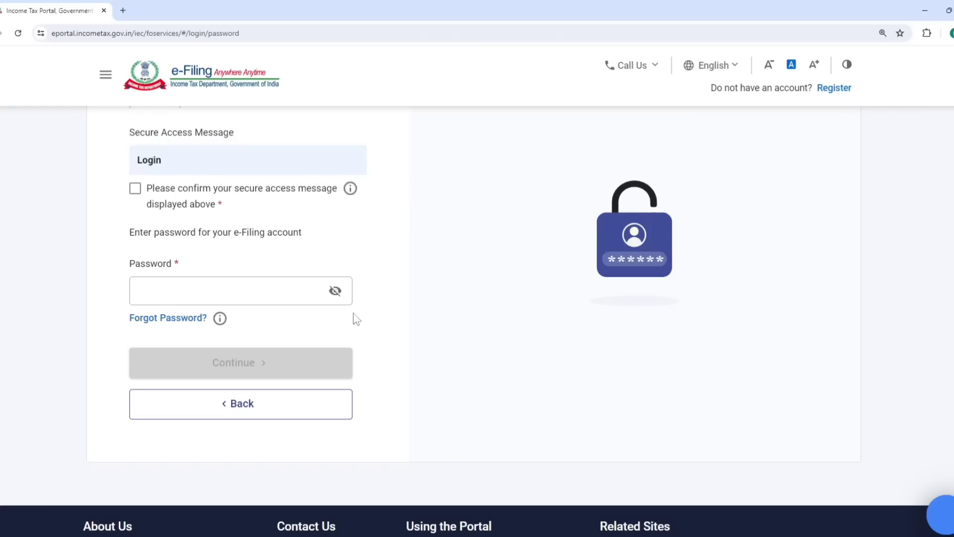
{"action": "left_click", "coordinate": [135, 191]}
{"action": "left_click", "coordinate": [179, 294]}
{"action": "type", "text": "***"}
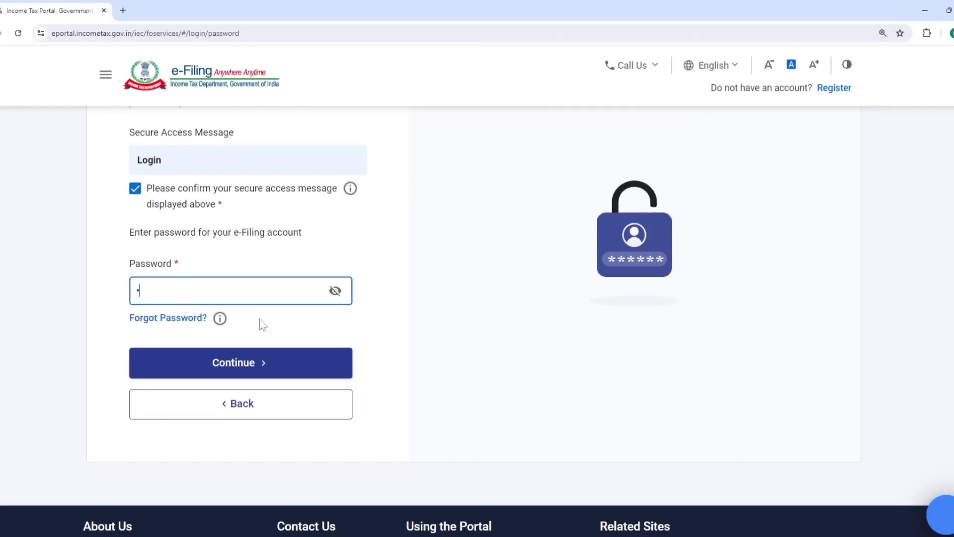
{"action": "type", "text": "********"}
{"action": "left_click", "coordinate": [231, 363]}
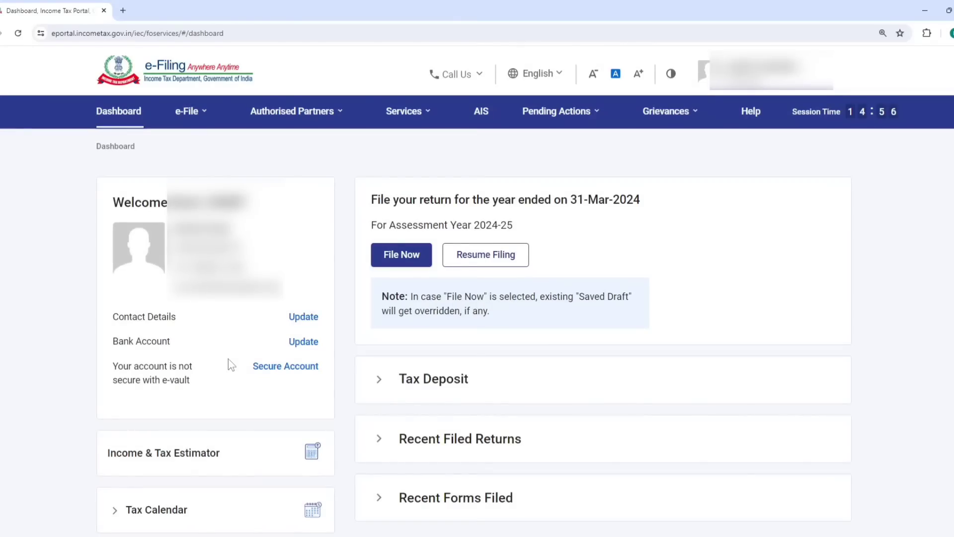
- View the F.Y. 2023-24 Taxpayer Information Summary in the AIS Compliance Portal, then close that tab
{"action": "left_click", "coordinate": [480, 115]}
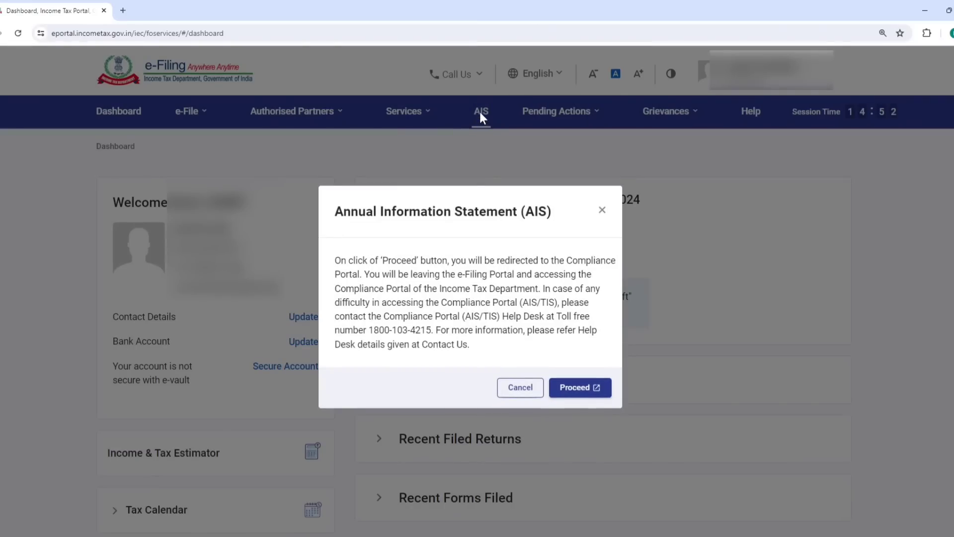
{"action": "left_click", "coordinate": [571, 389]}
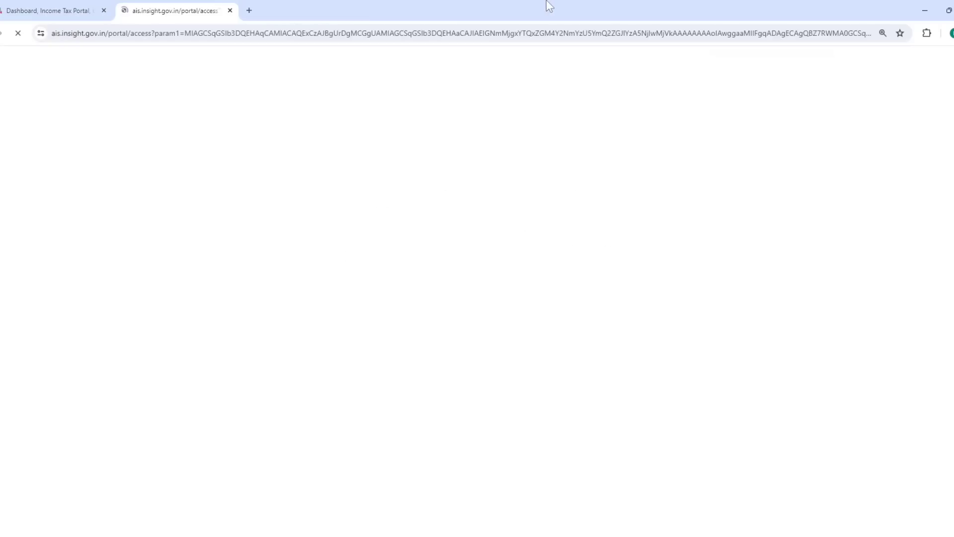
{"action": "left_click", "coordinate": [118, 169]}
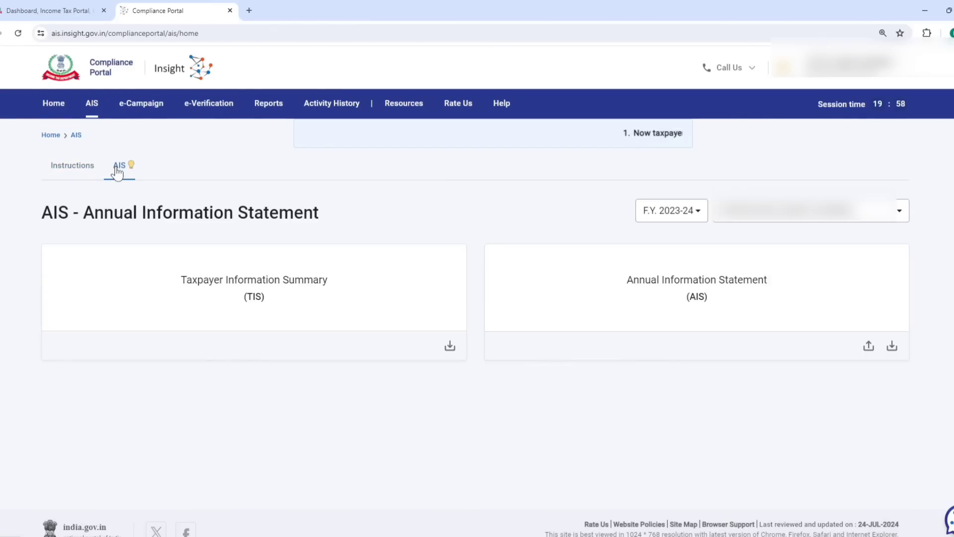
{"action": "left_click", "coordinate": [252, 292]}
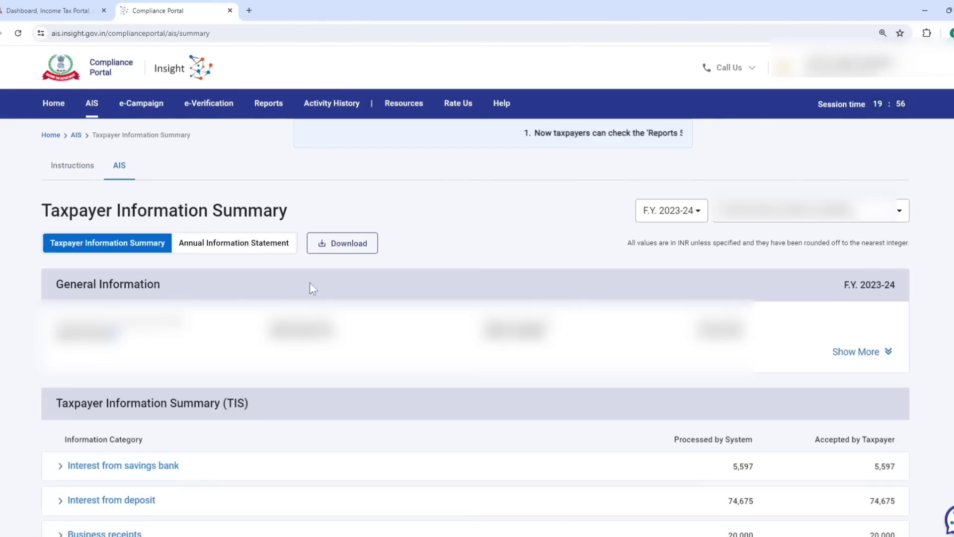
{"action": "scroll", "coordinate": [310, 287], "scroll_direction": "down", "scroll_amount": 3}
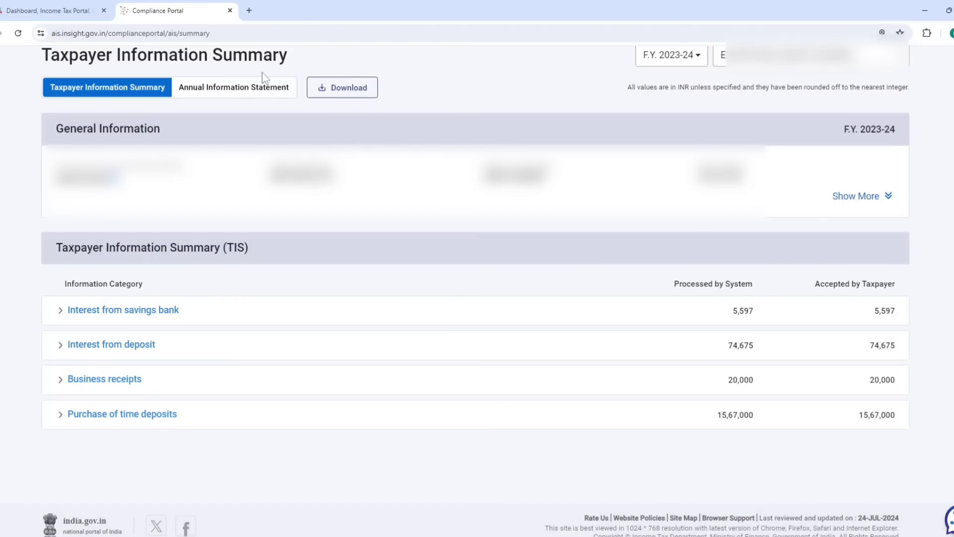
{"action": "left_click", "coordinate": [229, 10]}
- Leave the AIS tab and reach the TRACES Form 26AS page, accepting the disclaimer and usage terms
{"action": "left_click", "coordinate": [524, 101]}
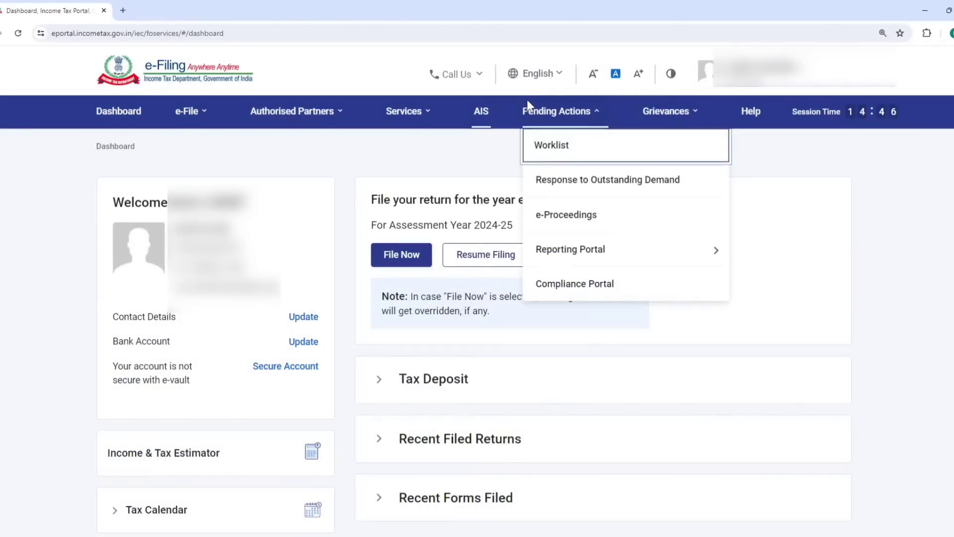
{"action": "mouse_move", "coordinate": [208, 116]}
{"action": "mouse_move", "coordinate": [257, 147]}
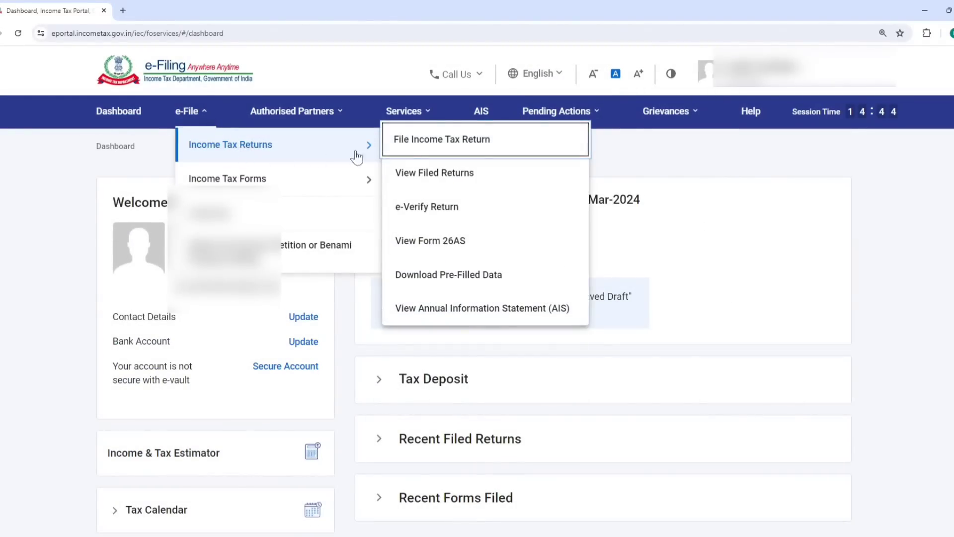
{"action": "left_click", "coordinate": [448, 242]}
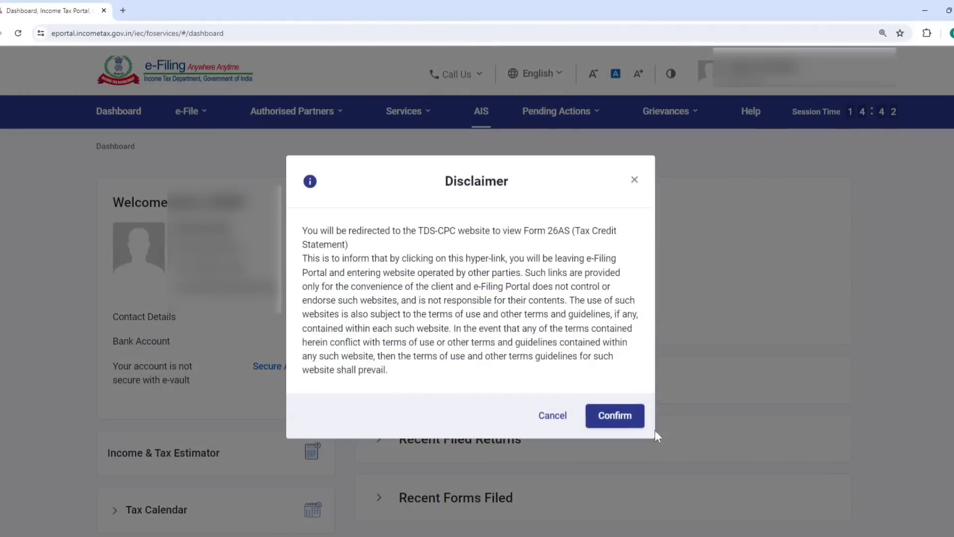
{"action": "left_click", "coordinate": [620, 414]}
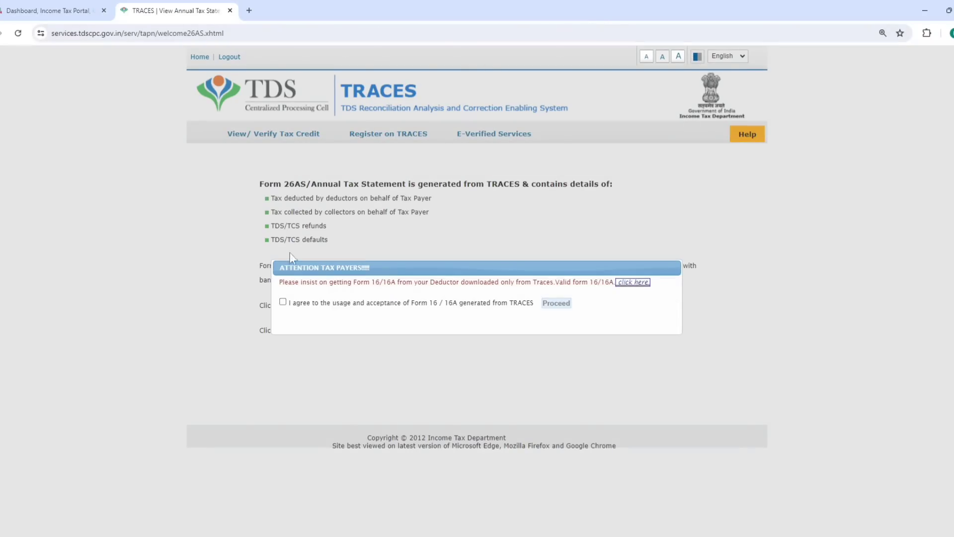
{"action": "left_click", "coordinate": [282, 302]}
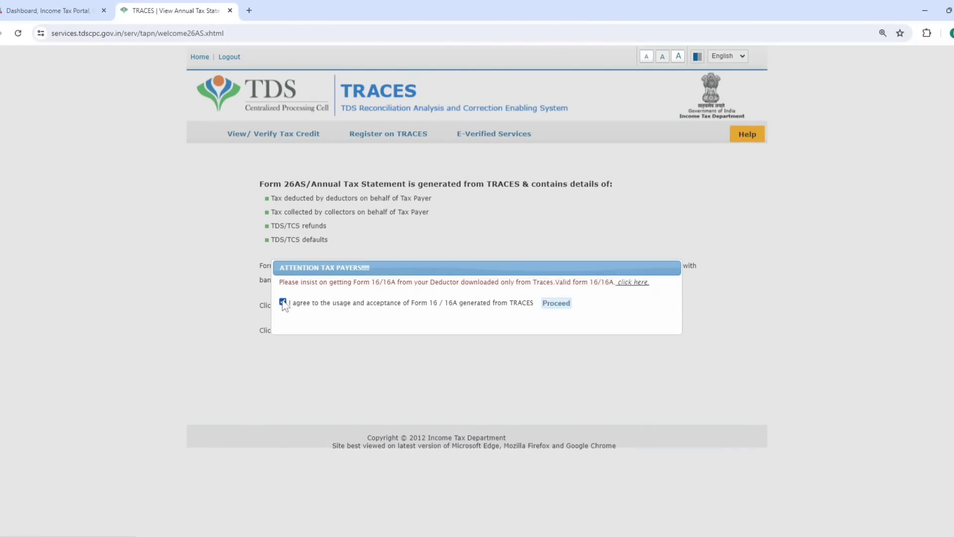
{"action": "left_click", "coordinate": [556, 303]}
{"action": "left_click", "coordinate": [356, 305]}
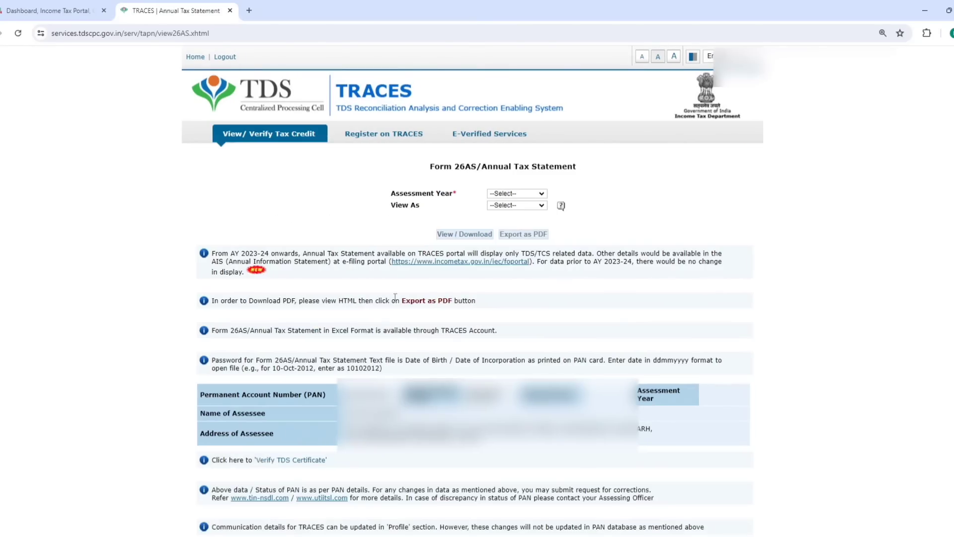
- View Form 26AS for AY 2024-25 as HTML, showing TDS of 1,000, 1,000 and 7,475
{"action": "left_click", "coordinate": [540, 194]}
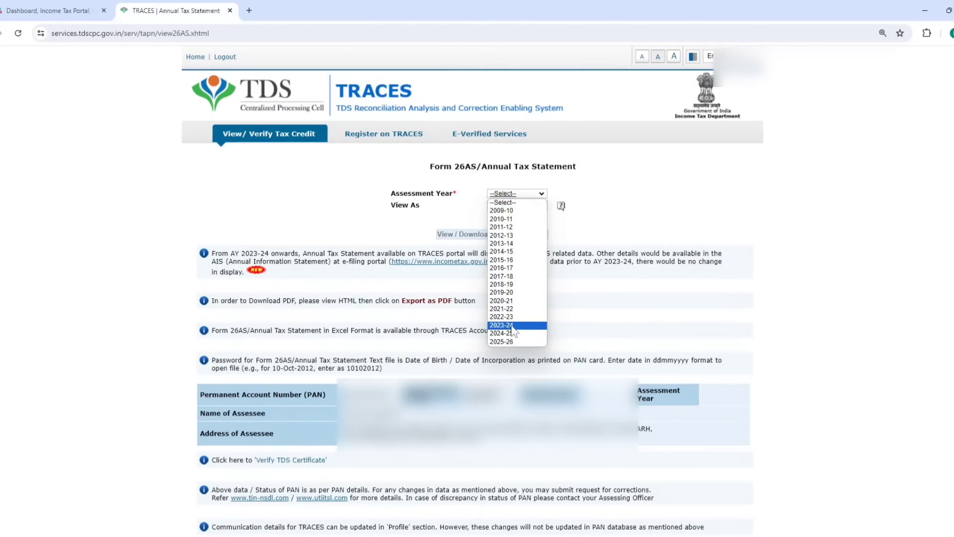
{"action": "left_click", "coordinate": [502, 333]}
{"action": "left_click", "coordinate": [517, 205]}
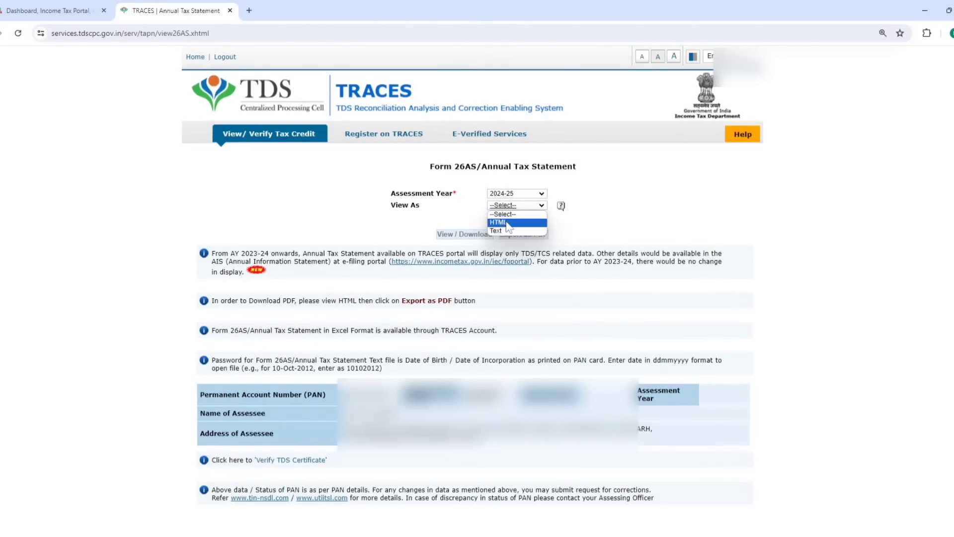
{"action": "left_click", "coordinate": [510, 225]}
{"action": "left_click", "coordinate": [476, 234]}
{"action": "scroll", "coordinate": [488, 209], "scroll_direction": "down", "scroll_amount": 8}
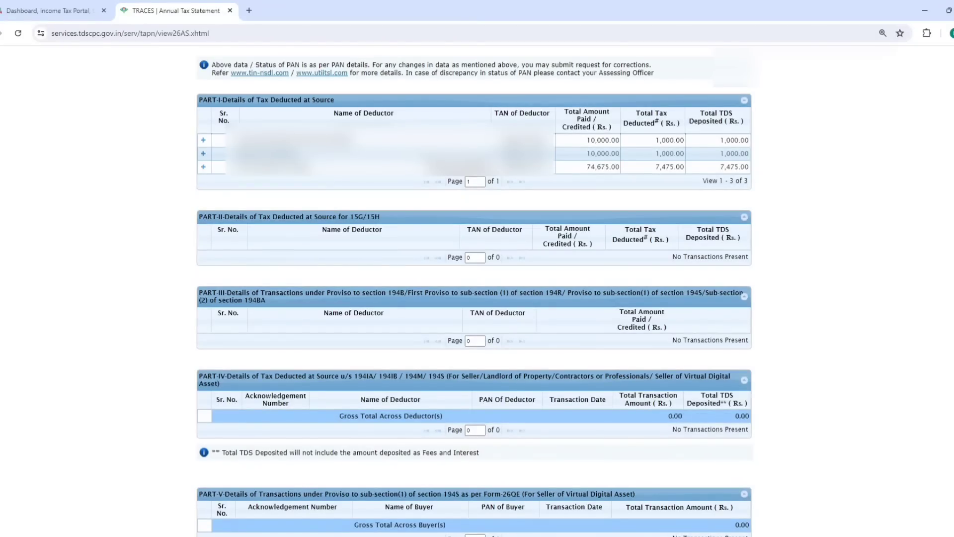
{"action": "left_click", "coordinate": [229, 10]}
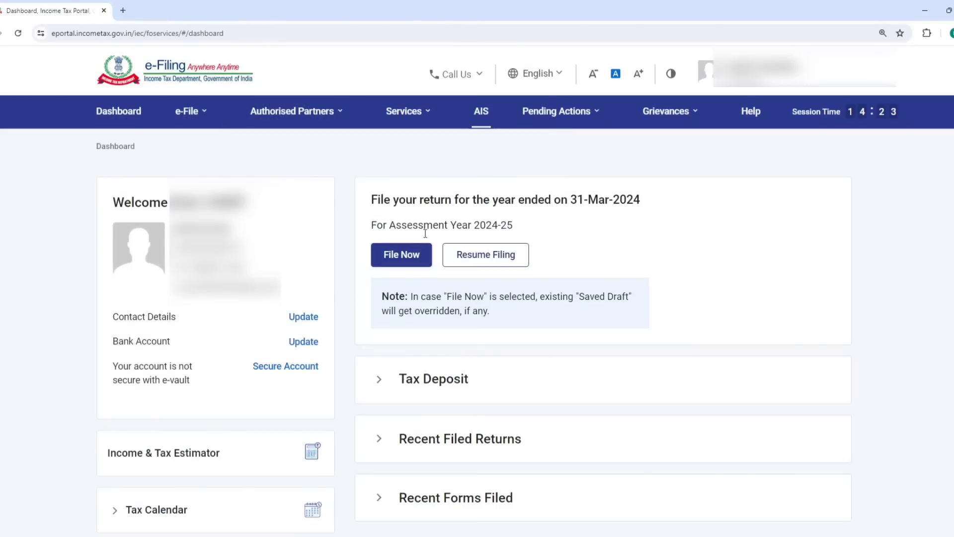
- Start a new online AY 2024-25 filing as an Individual using ITR-1, ignoring the ITR-2 draft
{"action": "left_click", "coordinate": [412, 252]}
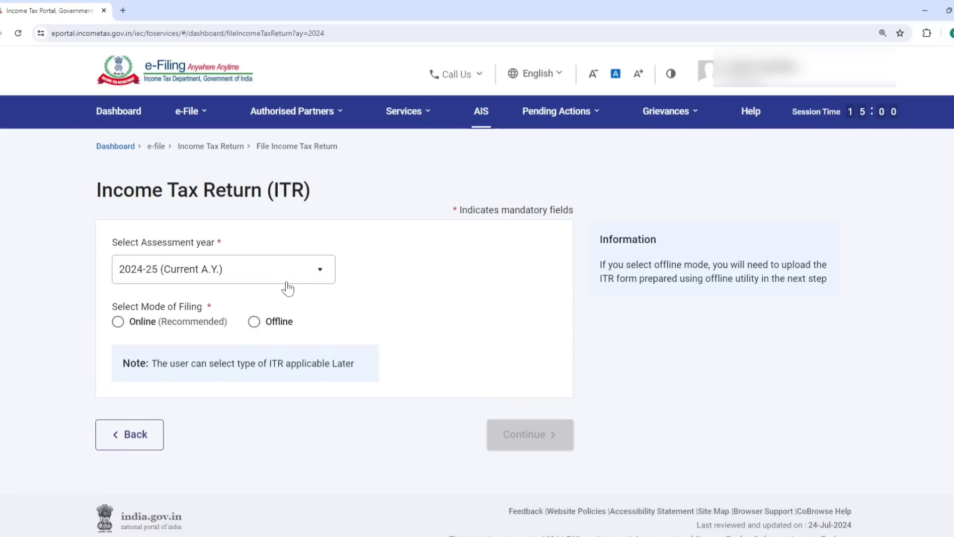
{"action": "left_click", "coordinate": [180, 323]}
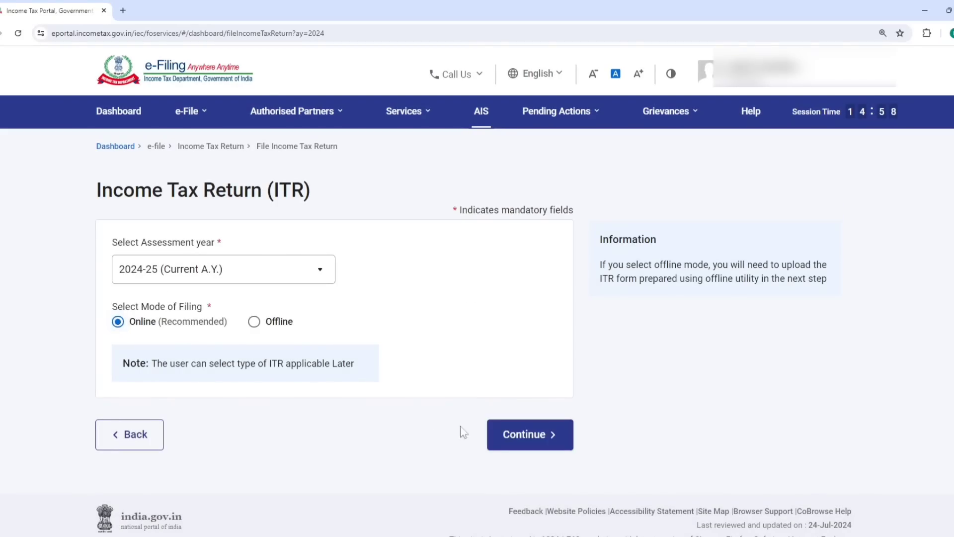
{"action": "left_click", "coordinate": [521, 440]}
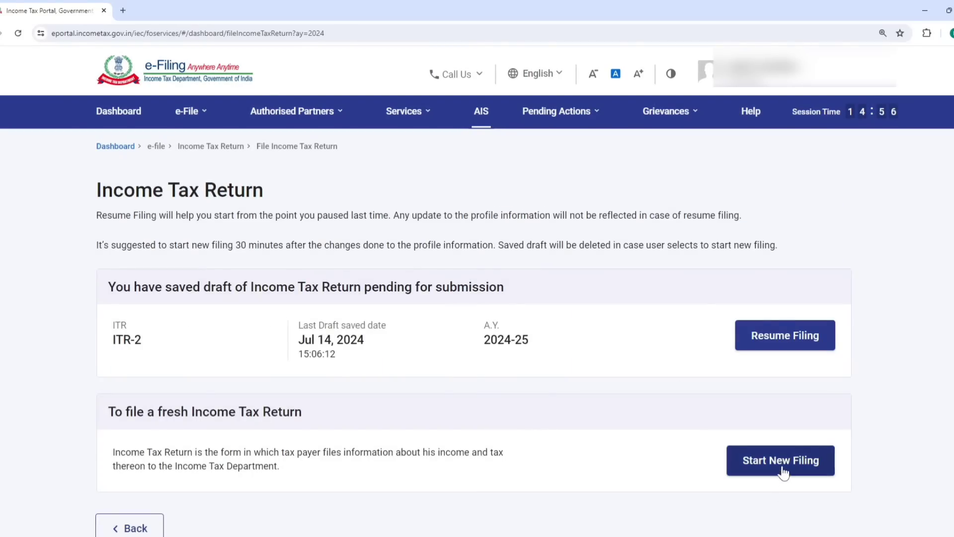
{"action": "left_click", "coordinate": [781, 462]}
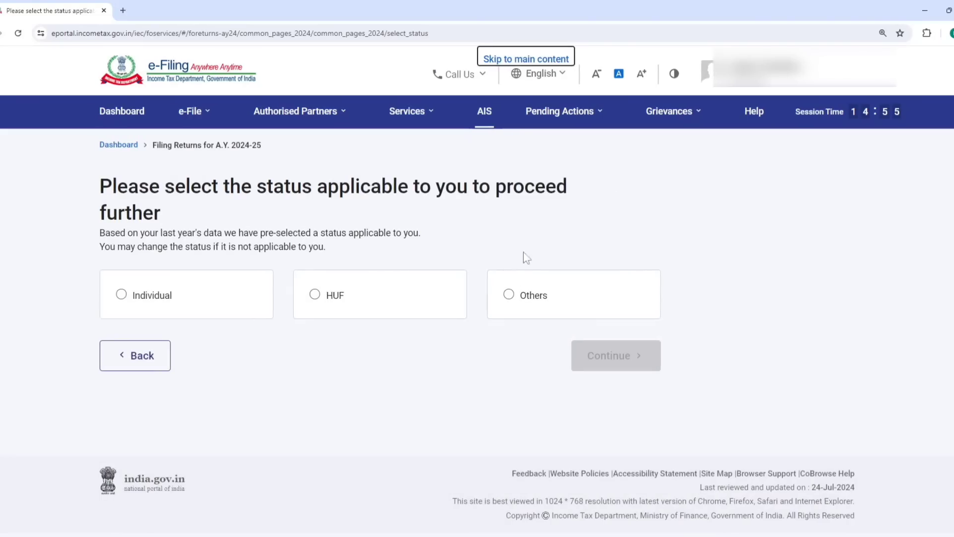
{"action": "left_click", "coordinate": [592, 356]}
{"action": "left_click", "coordinate": [562, 316]}
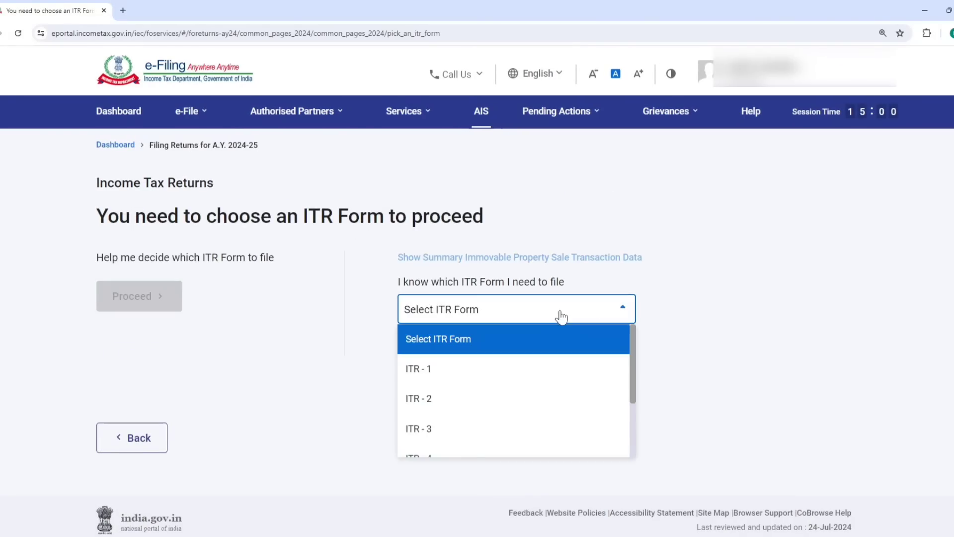
{"action": "left_click", "coordinate": [471, 373]}
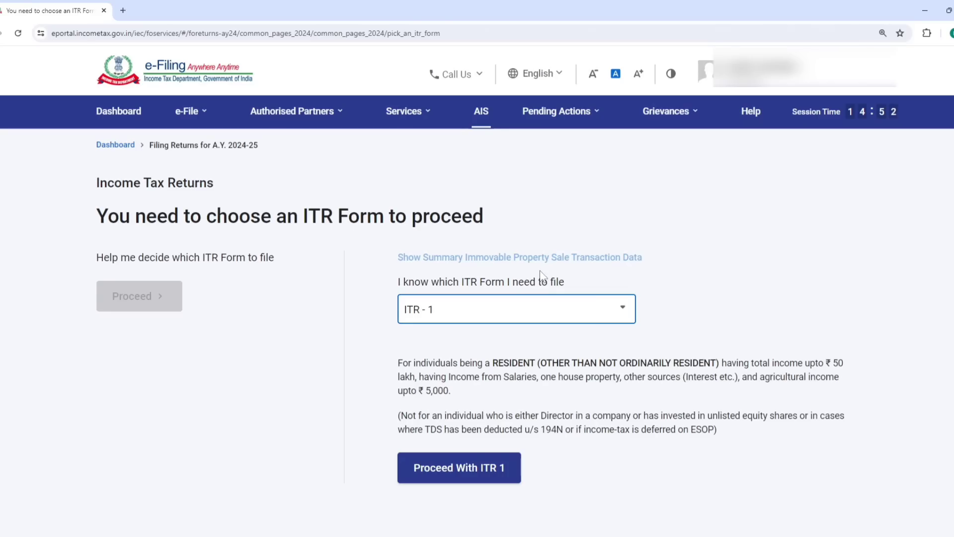
{"action": "left_click", "coordinate": [461, 474]}
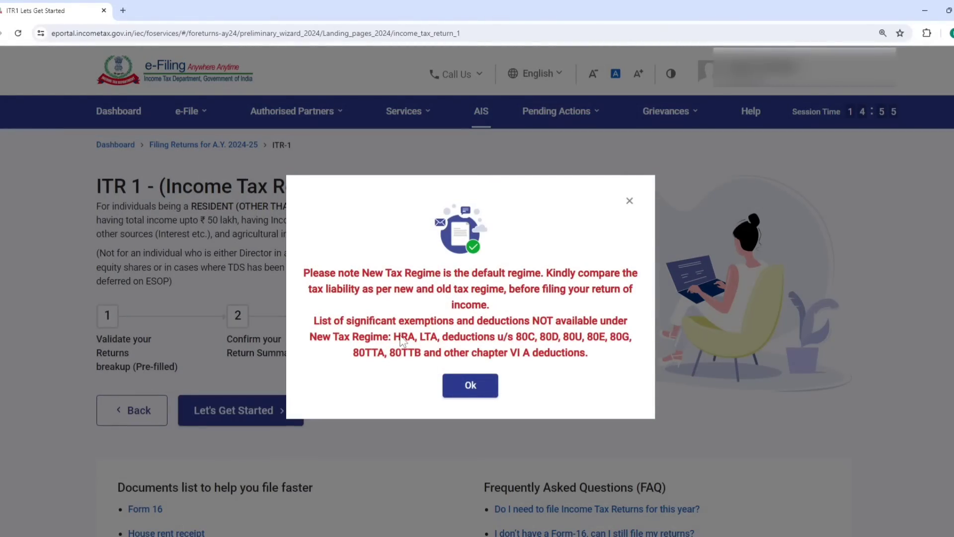
- Begin the ITR-1 return with Others as the reason for filing
{"action": "left_click", "coordinate": [484, 385]}
{"action": "left_click", "coordinate": [289, 412]}
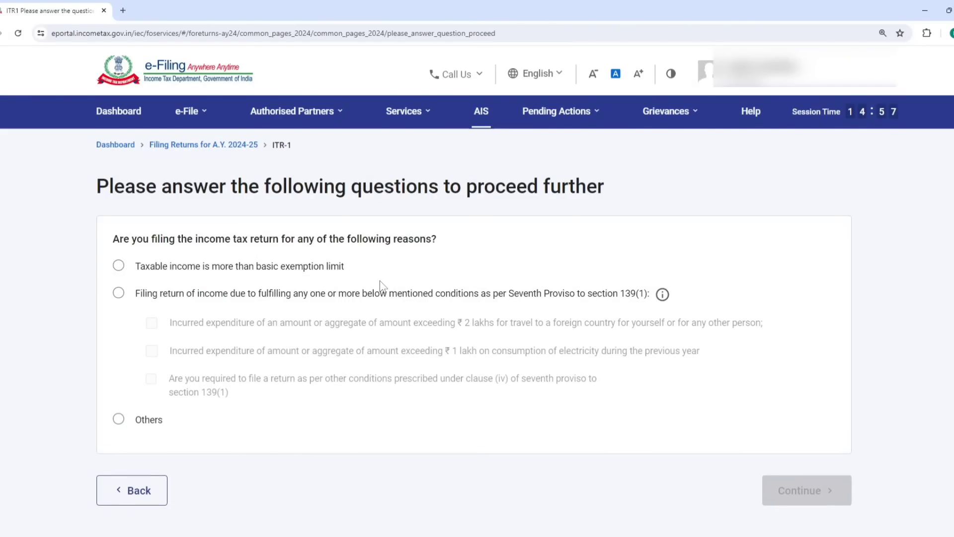
{"action": "left_click", "coordinate": [118, 266]}
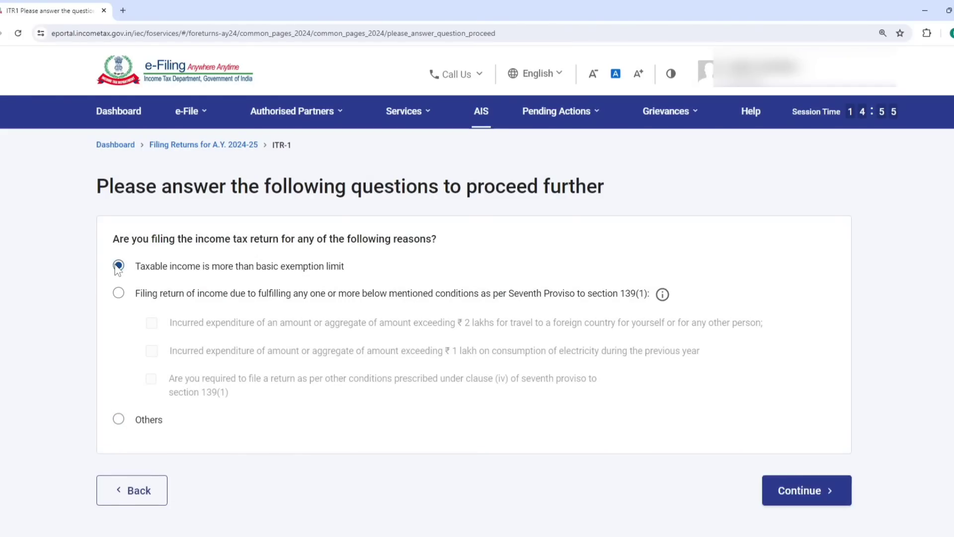
{"action": "left_click", "coordinate": [118, 419]}
{"action": "left_click", "coordinate": [778, 491]}
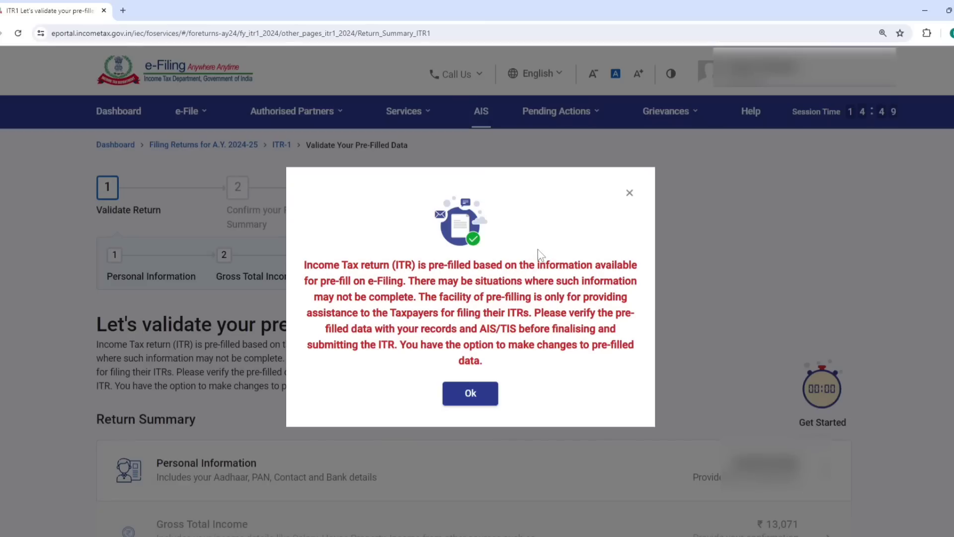
- In the personal information section, choose Others as the Nature of Employment
{"action": "left_click", "coordinate": [475, 396]}
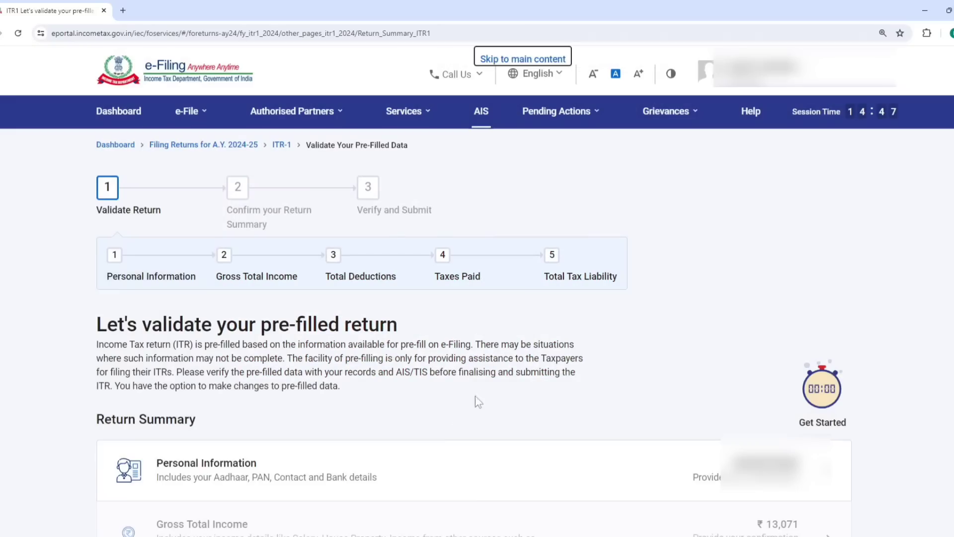
{"action": "left_click", "coordinate": [286, 464]}
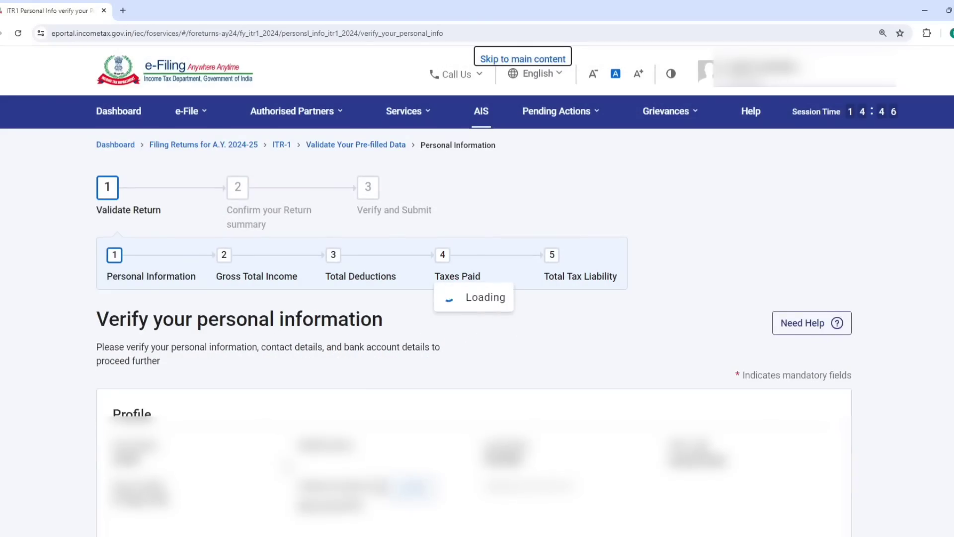
{"action": "scroll", "coordinate": [484, 305], "scroll_direction": "down", "scroll_amount": 4}
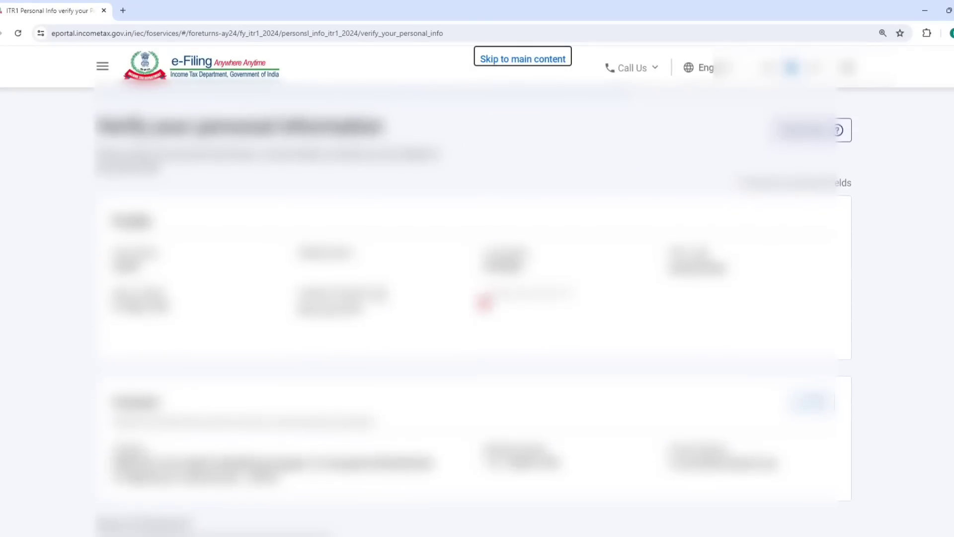
{"action": "scroll", "coordinate": [474, 313], "scroll_direction": "down", "scroll_amount": 12}
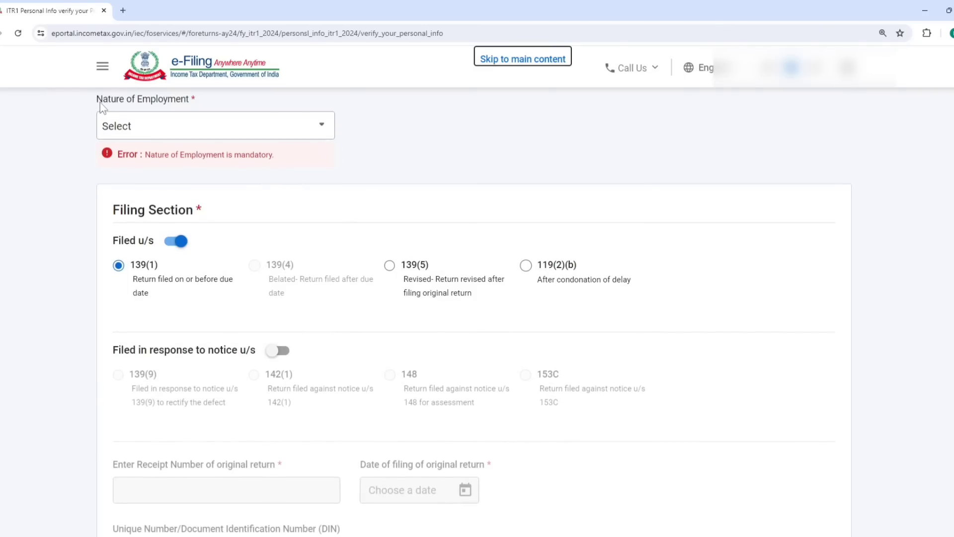
{"action": "left_click", "coordinate": [177, 133]}
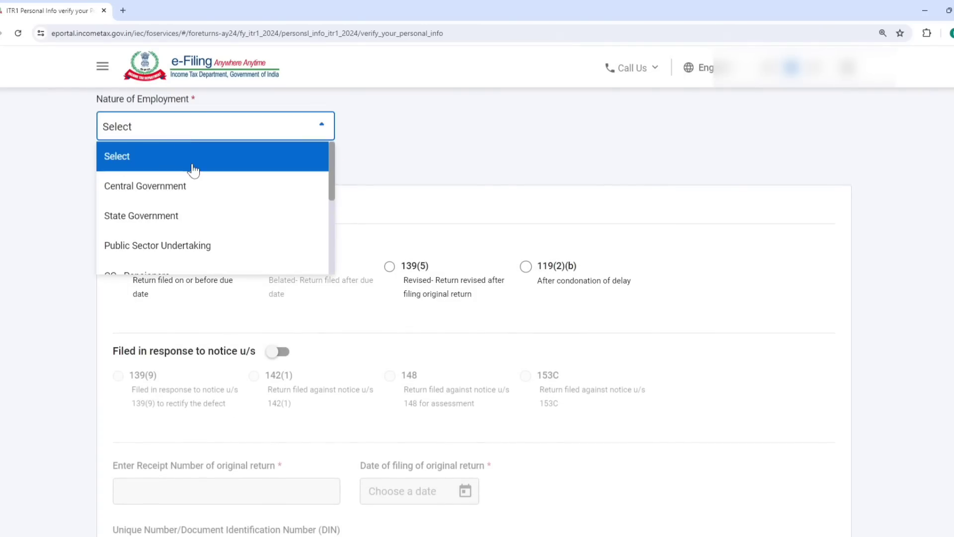
{"action": "scroll", "coordinate": [209, 182], "scroll_direction": "down", "scroll_amount": 3}
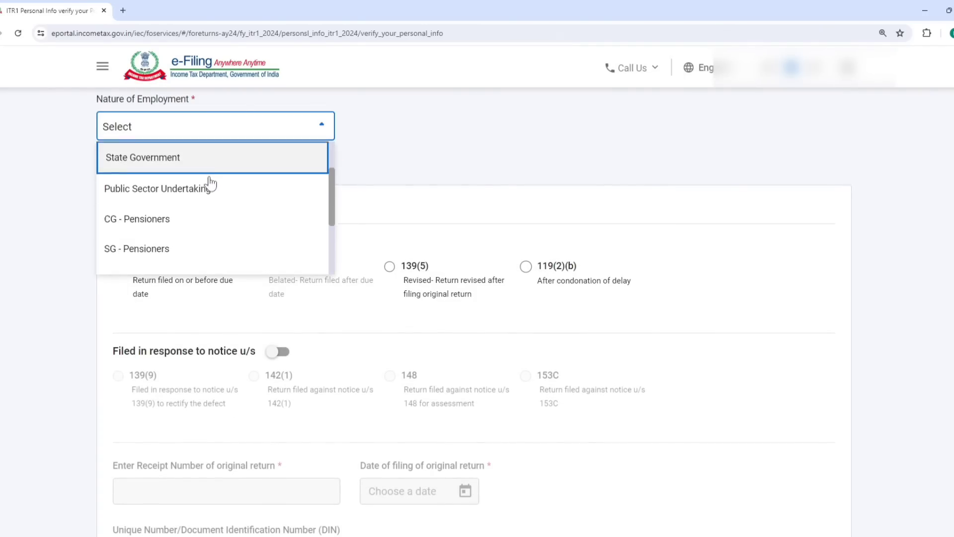
{"action": "scroll", "coordinate": [210, 183], "scroll_direction": "down", "scroll_amount": 1}
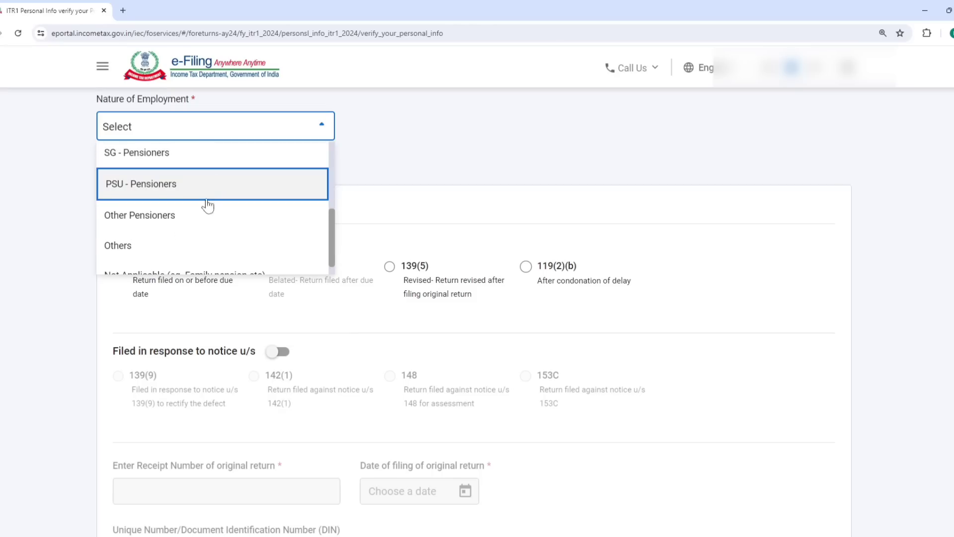
{"action": "left_click", "coordinate": [169, 253]}
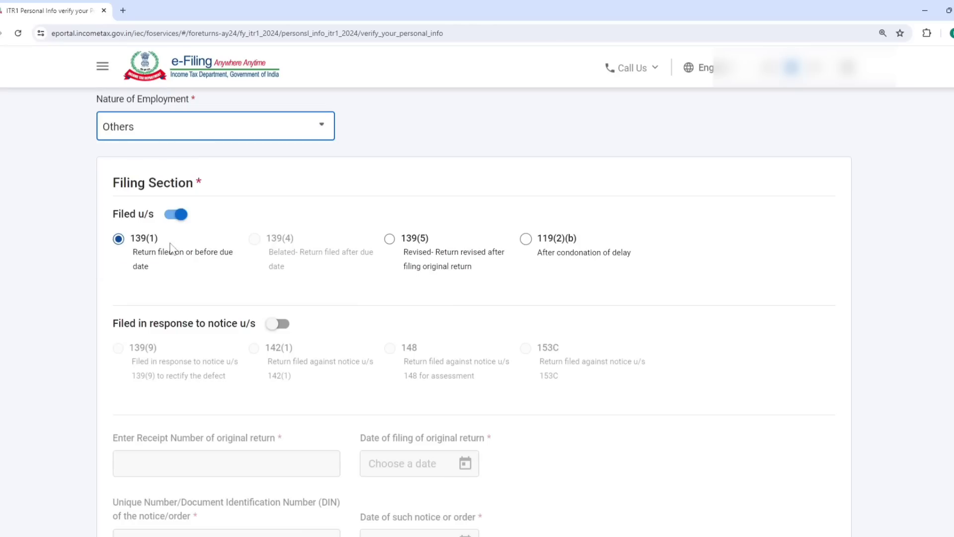
{"action": "left_click", "coordinate": [135, 244]}
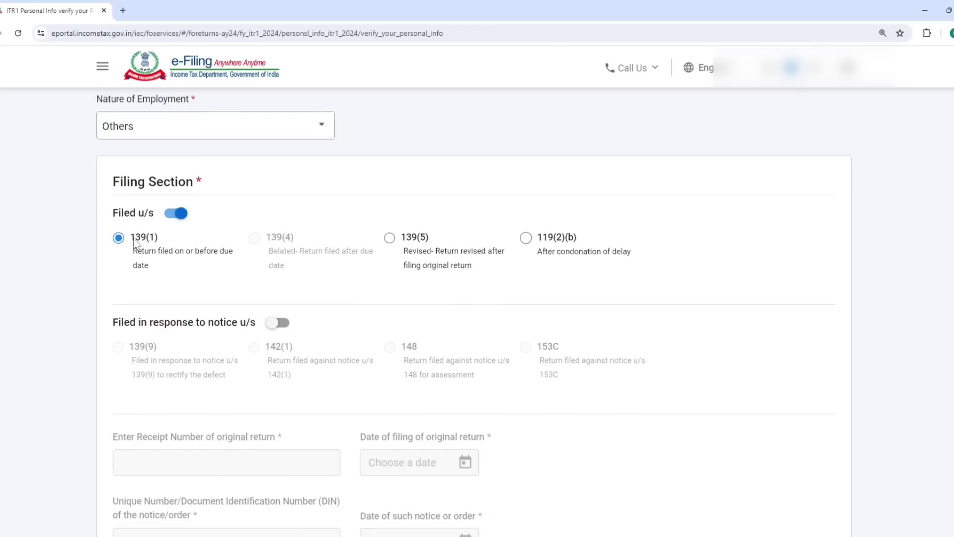
{"action": "left_click_drag", "start_coordinate": [135, 241], "coordinate": [156, 239]}
- Answer No to the 115BAC(6) opt-out to keep the new regime, confirm personal information, and open Gross Total Income
{"action": "scroll", "coordinate": [385, 240], "scroll_direction": "down", "scroll_amount": 7}
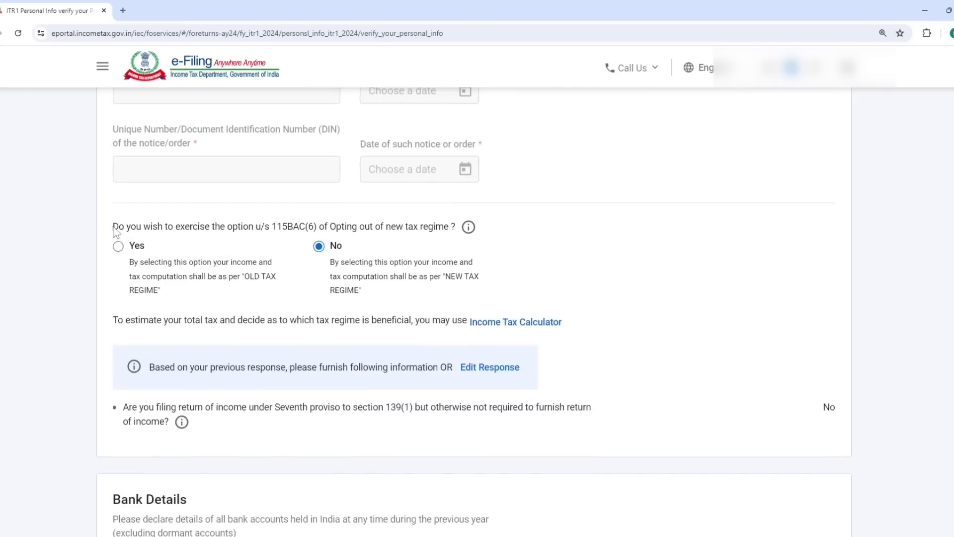
{"action": "left_click_drag", "start_coordinate": [114, 227], "coordinate": [451, 230]}
{"action": "left_click", "coordinate": [573, 186]}
{"action": "left_click", "coordinate": [130, 247]}
{"action": "left_click", "coordinate": [318, 248]}
{"action": "scroll", "coordinate": [439, 303], "scroll_direction": "down", "scroll_amount": 5}
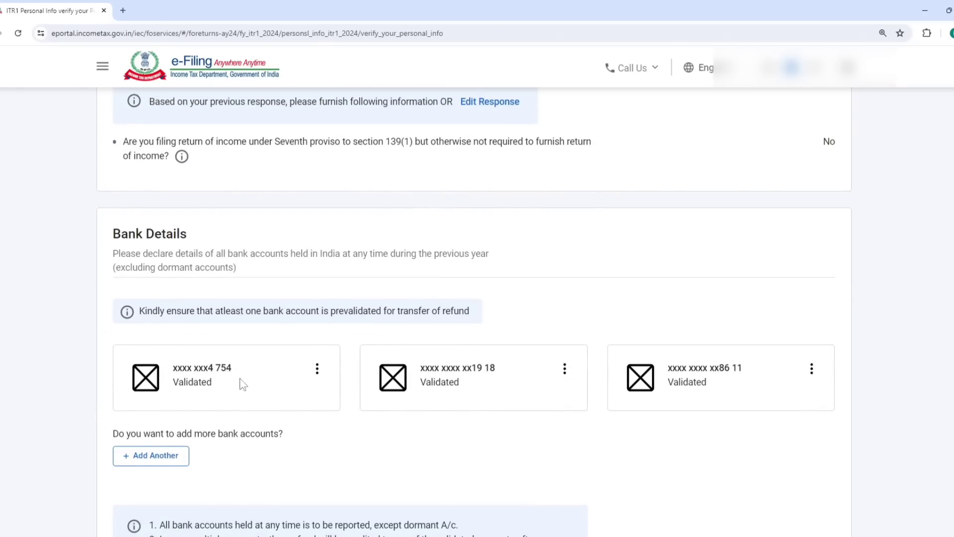
{"action": "scroll", "coordinate": [249, 382], "scroll_direction": "down", "scroll_amount": 4}
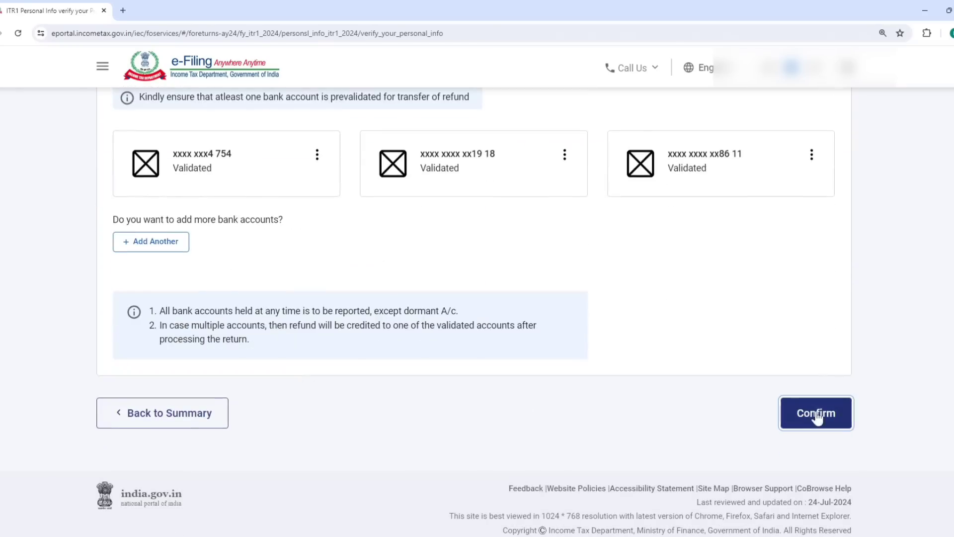
{"action": "left_click", "coordinate": [817, 417]}
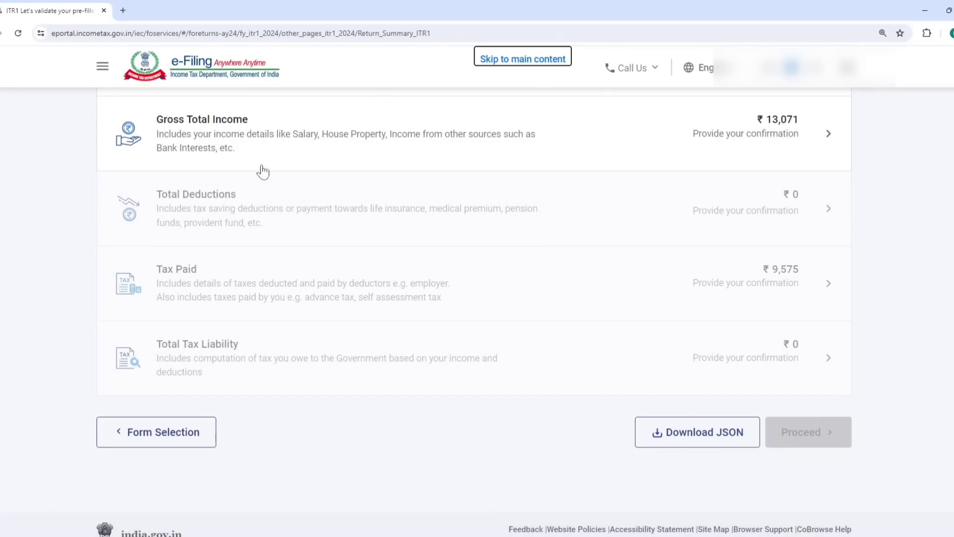
{"action": "left_click", "coordinate": [245, 141]}
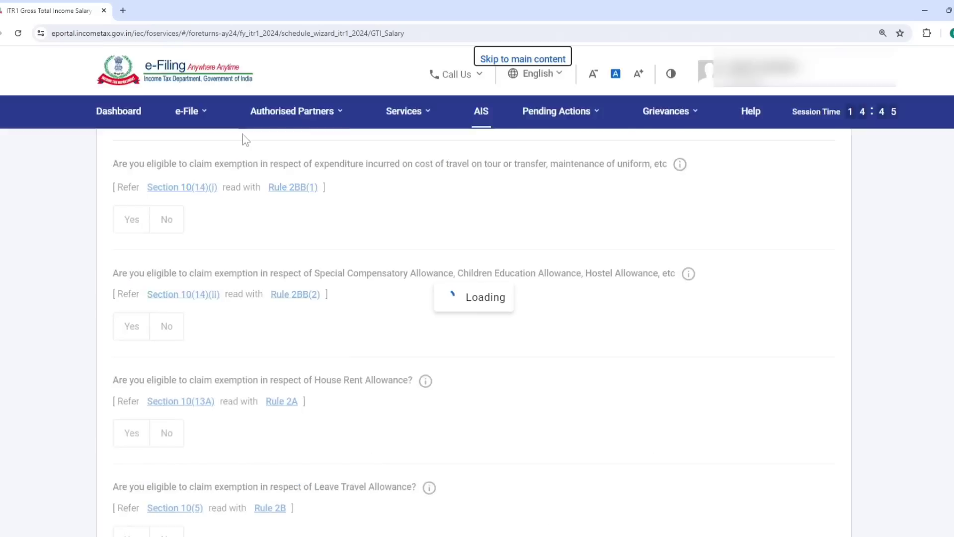
- Skip the salary exemption questions, confirming Yes, and open the Income from Salary section for editing
{"action": "scroll", "coordinate": [243, 288], "scroll_direction": "down", "scroll_amount": 6}
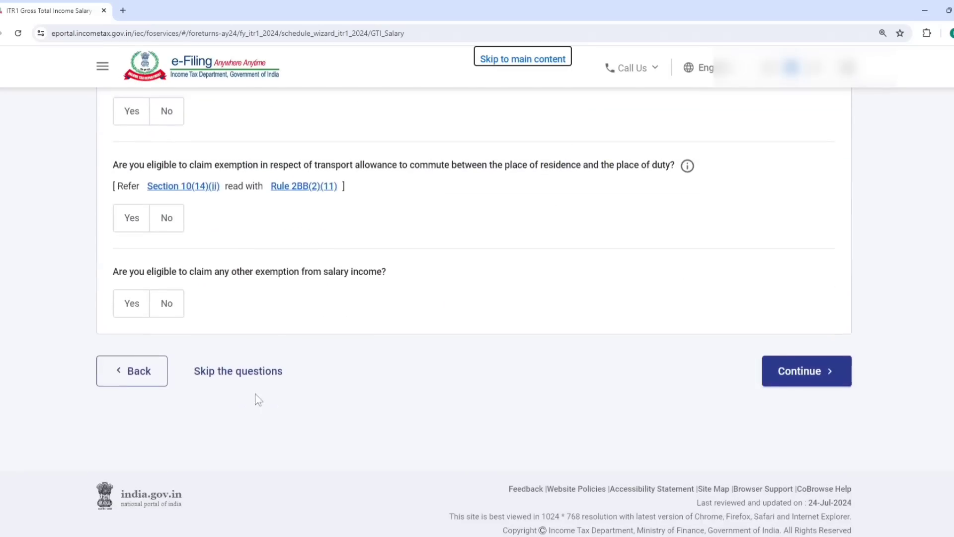
{"action": "left_click", "coordinate": [257, 376]}
{"action": "left_click", "coordinate": [625, 351]}
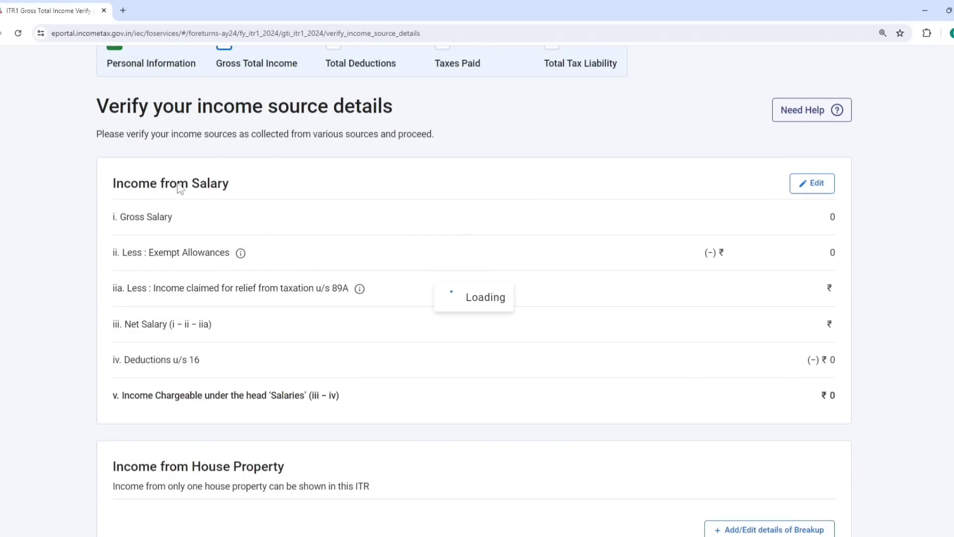
{"action": "left_click_drag", "start_coordinate": [176, 187], "coordinate": [228, 105]}
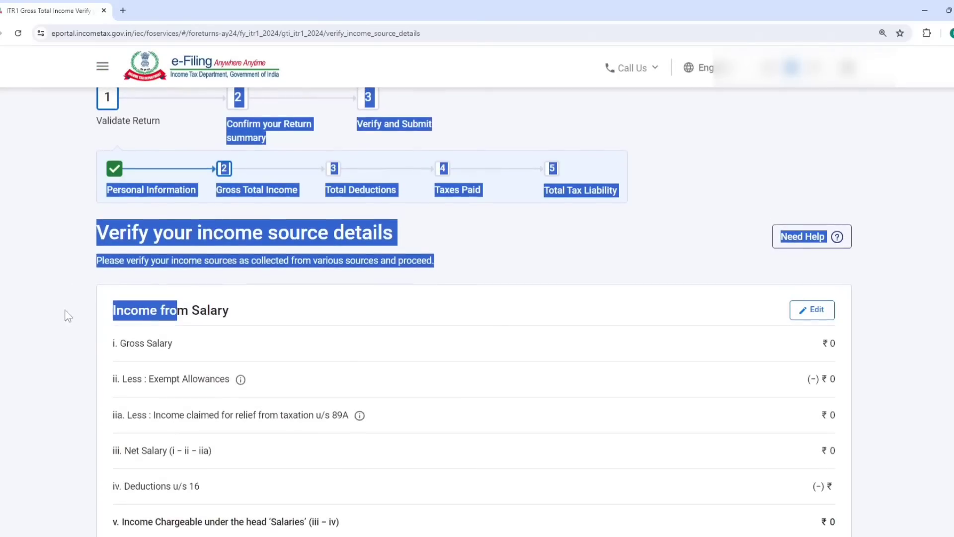
{"action": "left_click", "coordinate": [63, 313]}
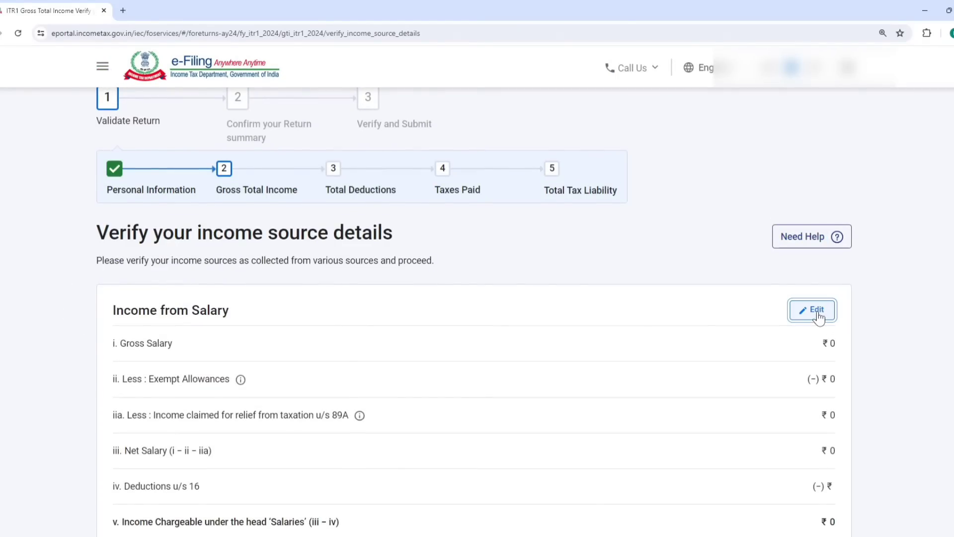
{"action": "left_click", "coordinate": [818, 314]}
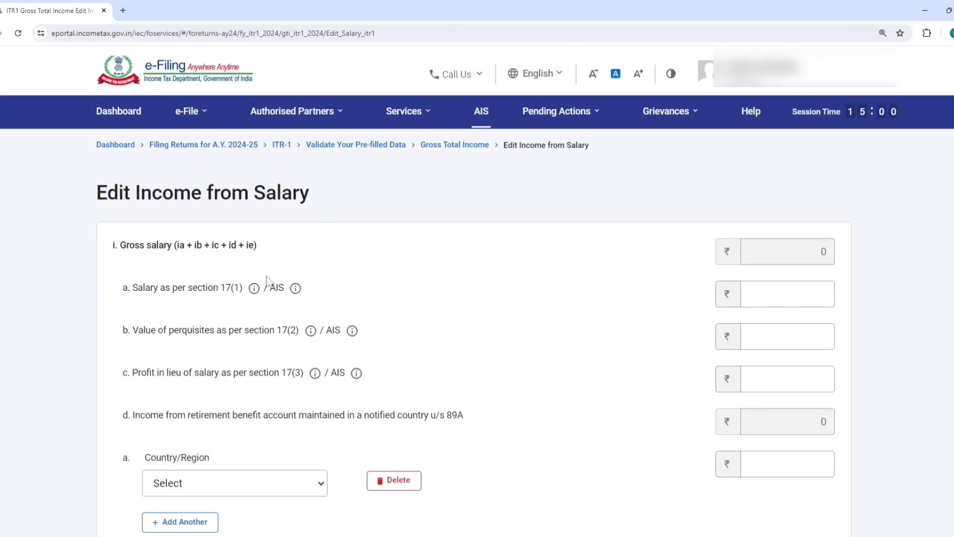
- Enter ₹4,00,000 as section 17(1) salary and save, leaving ₹3,50,000 chargeable after the ₹50,000 deduction
{"action": "left_click", "coordinate": [777, 297]}
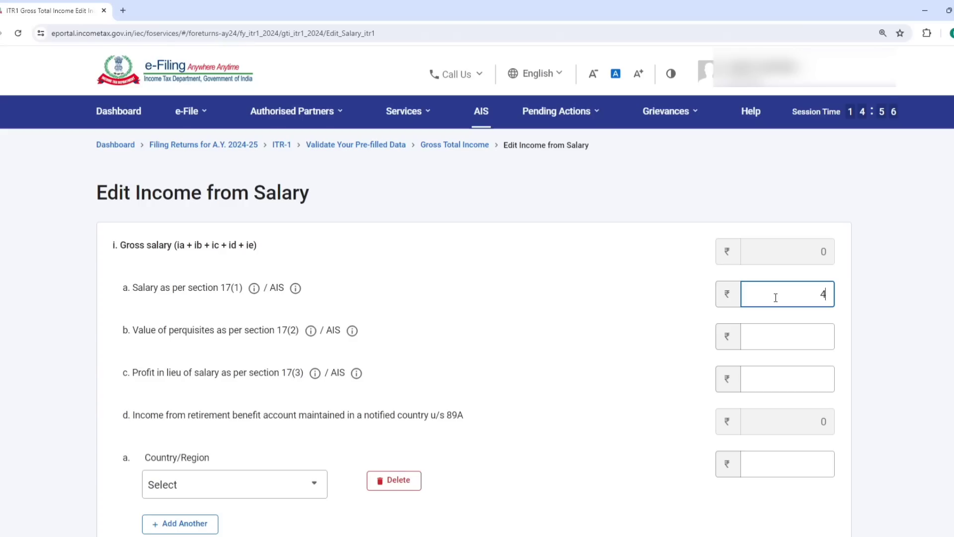
{"action": "type", "text": "400000"}
{"action": "left_click", "coordinate": [639, 265]}
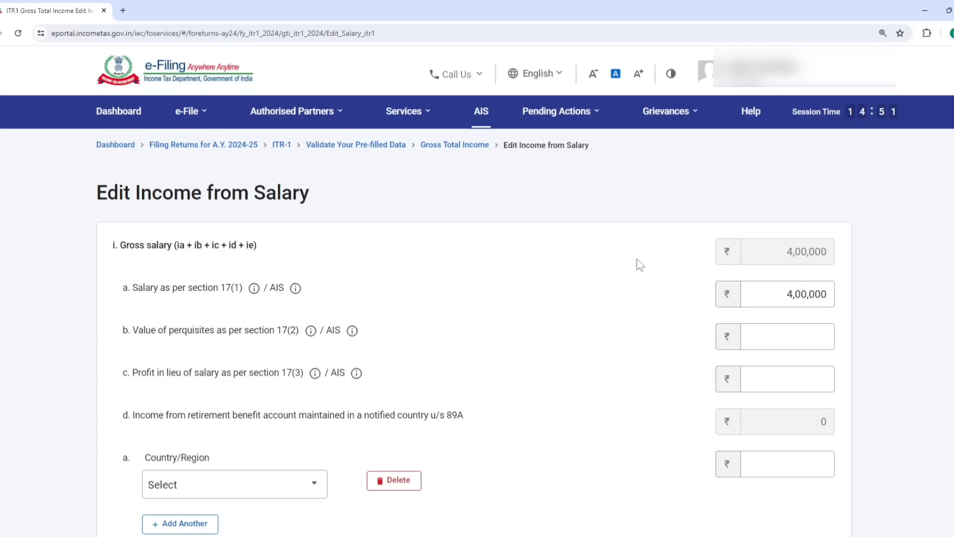
{"action": "scroll", "coordinate": [619, 273], "scroll_direction": "down", "scroll_amount": 12}
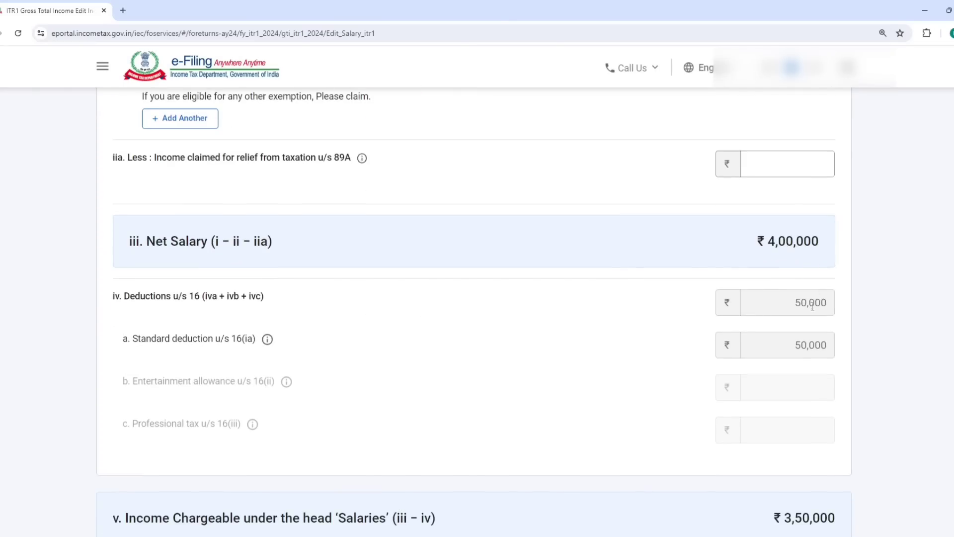
{"action": "scroll", "coordinate": [812, 305], "scroll_direction": "down", "scroll_amount": 4}
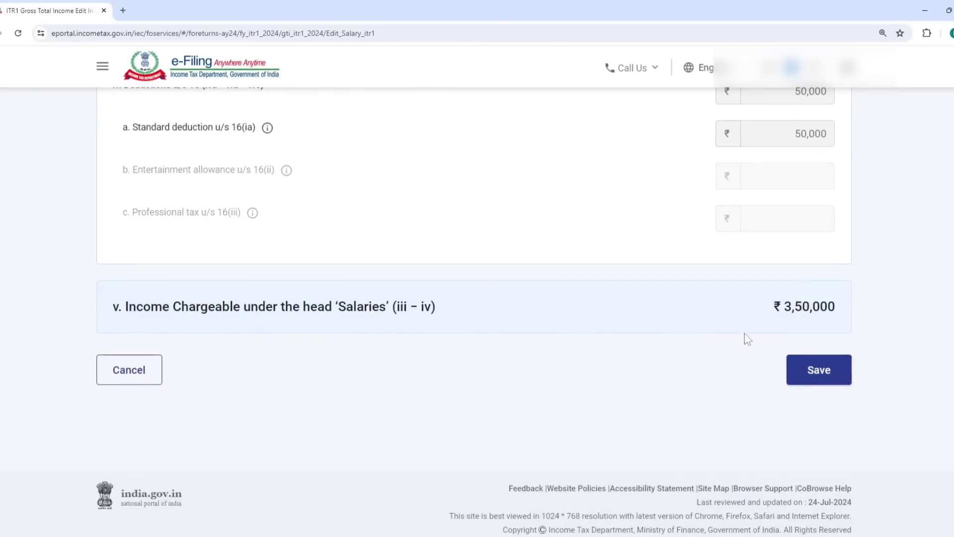
{"action": "left_click", "coordinate": [820, 373]}
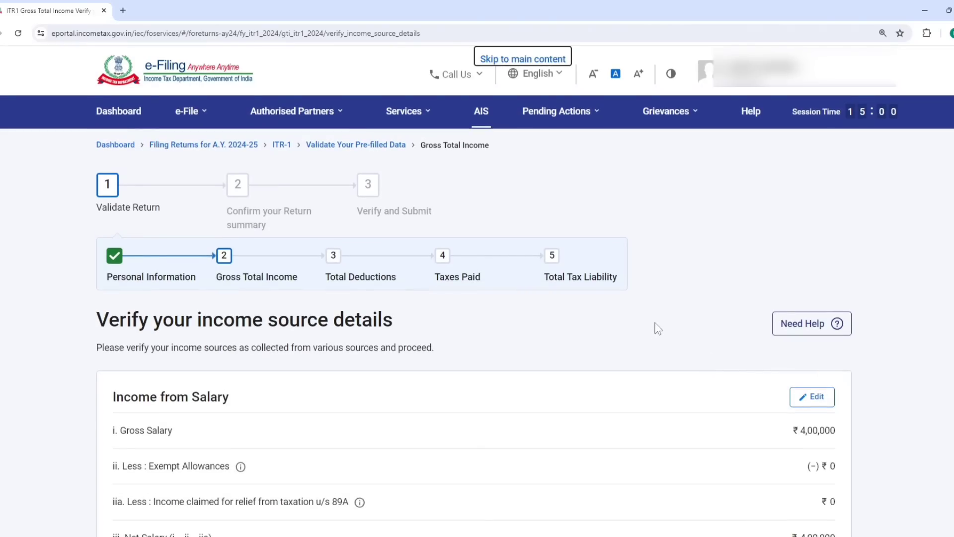
{"action": "scroll", "coordinate": [585, 348], "scroll_direction": "down", "scroll_amount": 8}
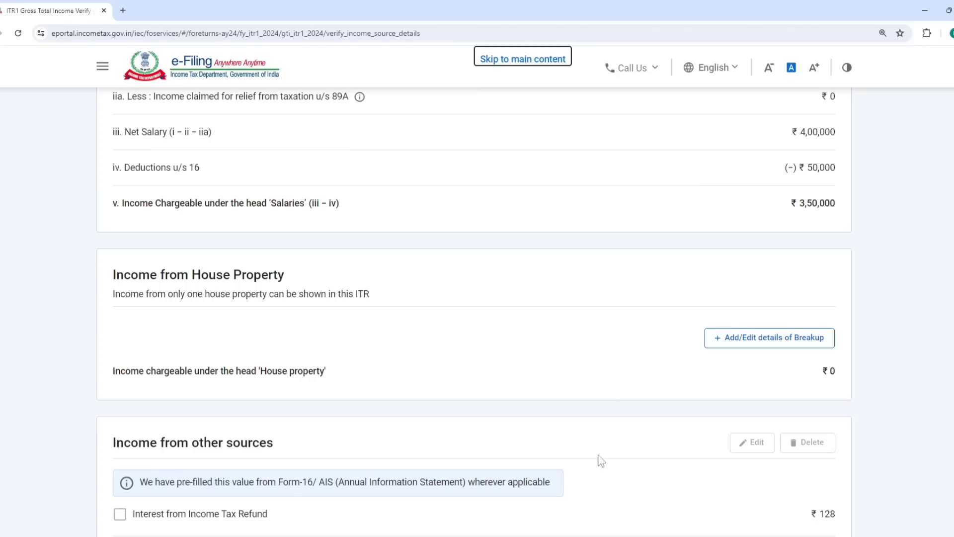
- Add a Let Out house property with gross rent of ₹1,00,000, giving ₹70,000 income
{"action": "left_click", "coordinate": [778, 340]}
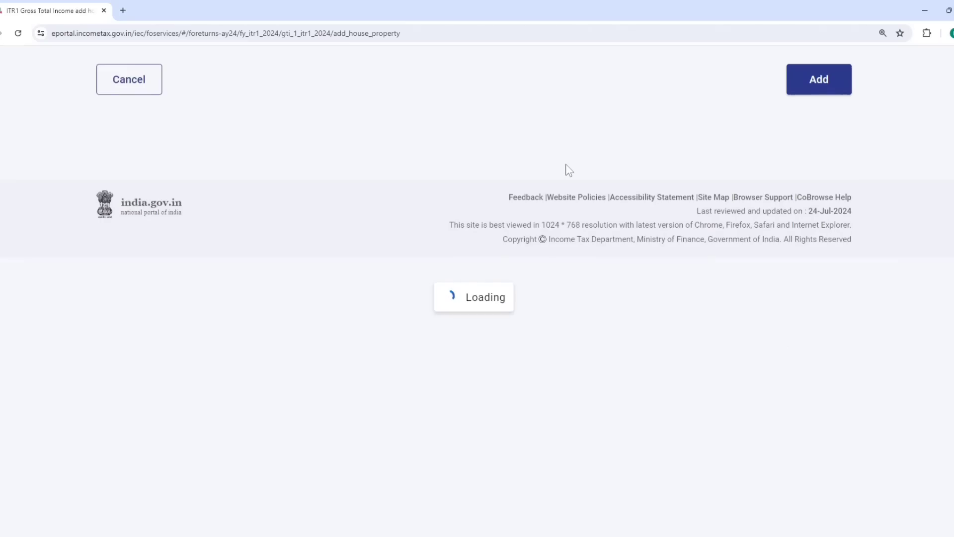
{"action": "left_click", "coordinate": [172, 349]}
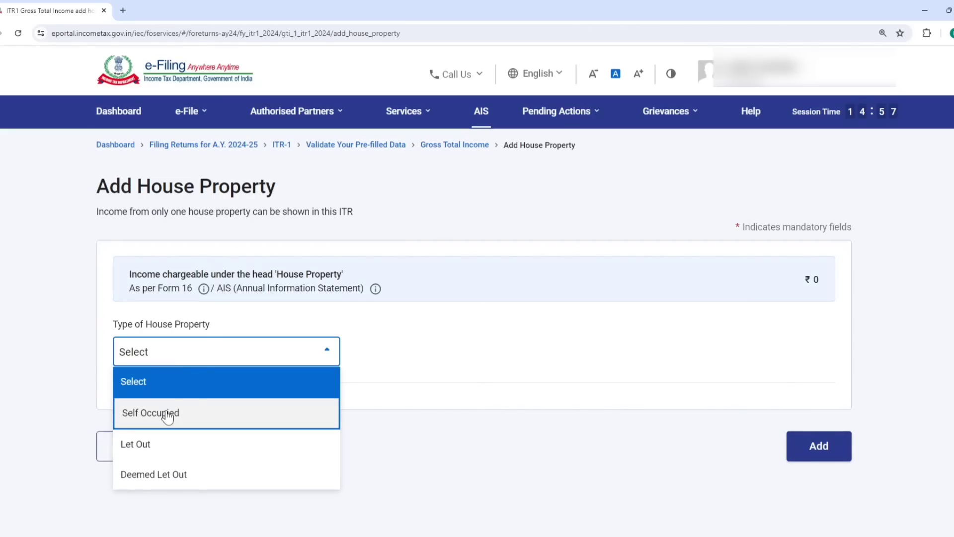
{"action": "left_click", "coordinate": [213, 400]}
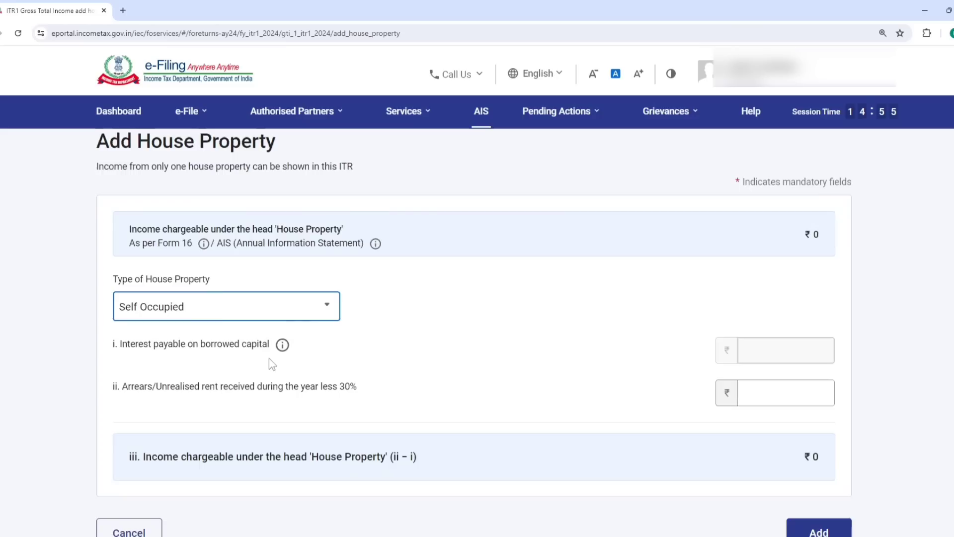
{"action": "scroll", "coordinate": [269, 358], "scroll_direction": "down", "scroll_amount": 2}
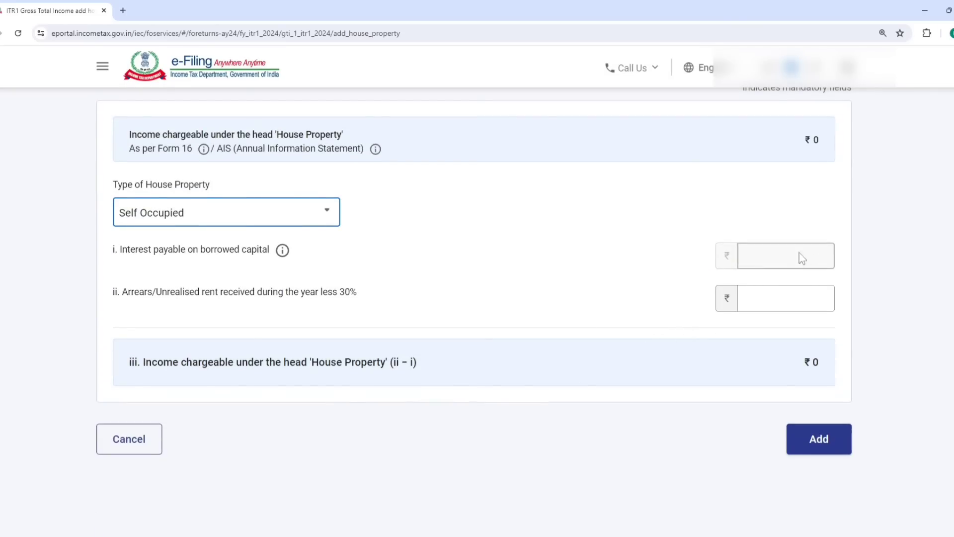
{"action": "left_click", "coordinate": [295, 212]}
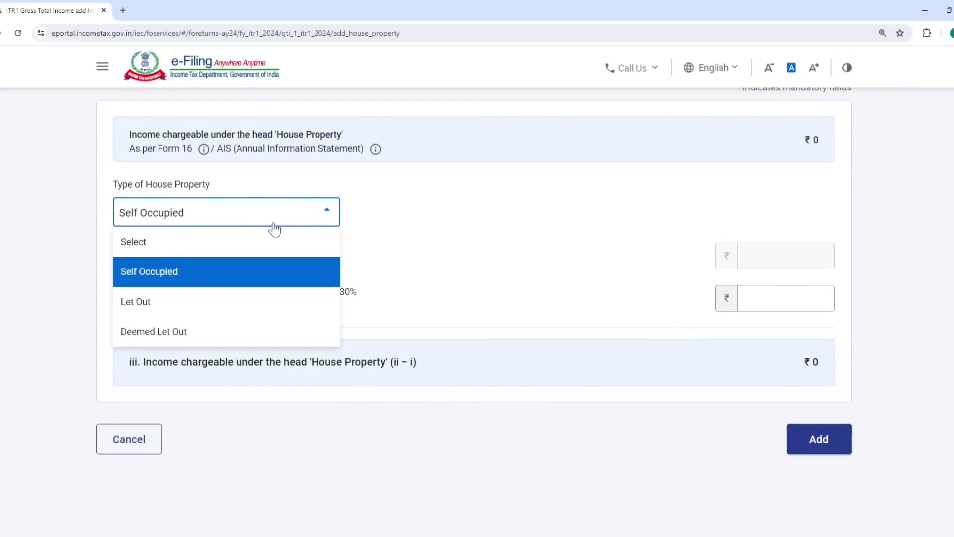
{"action": "key", "text": "Return"}
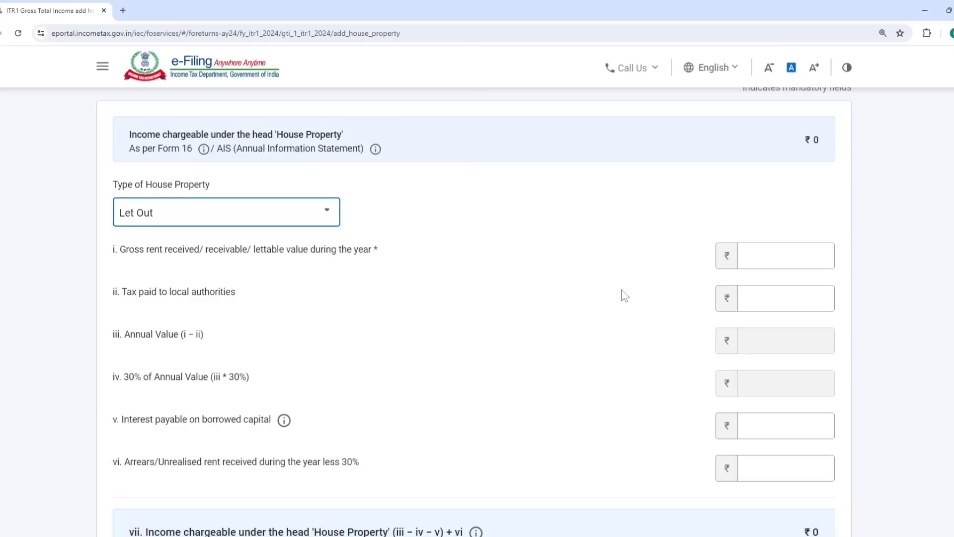
{"action": "left_click", "coordinate": [769, 259]}
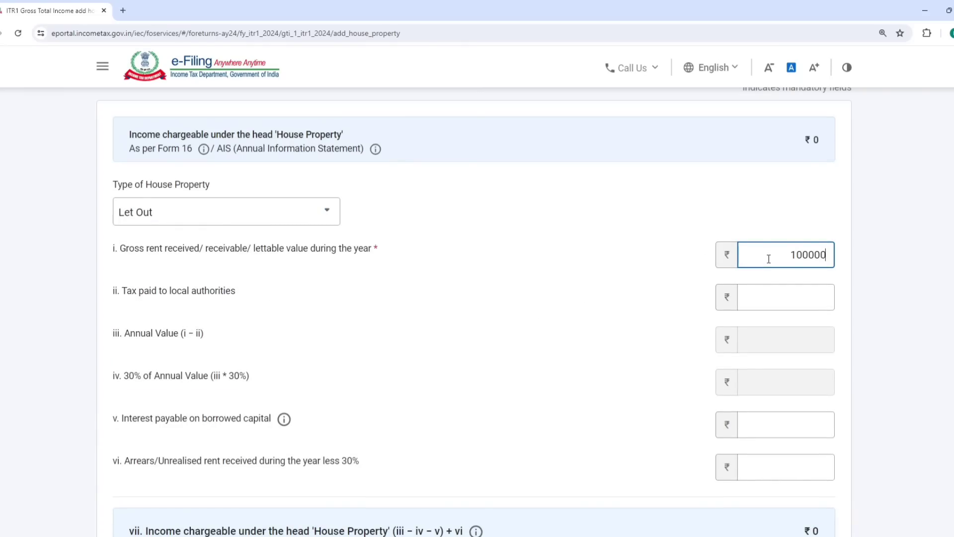
{"action": "type", "text": "100000"}
{"action": "left_click", "coordinate": [601, 262]}
{"action": "scroll", "coordinate": [594, 273], "scroll_direction": "down", "scroll_amount": 3}
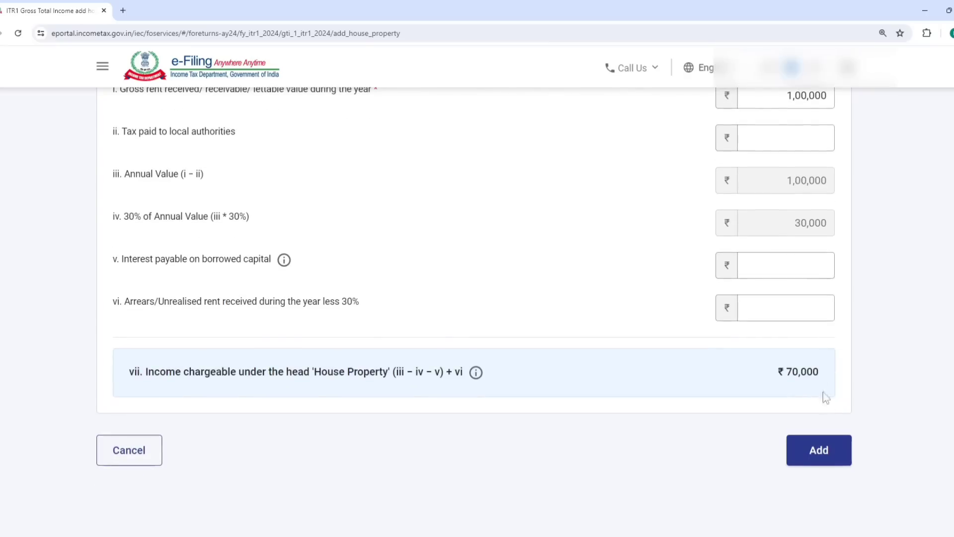
{"action": "left_click", "coordinate": [821, 447]}
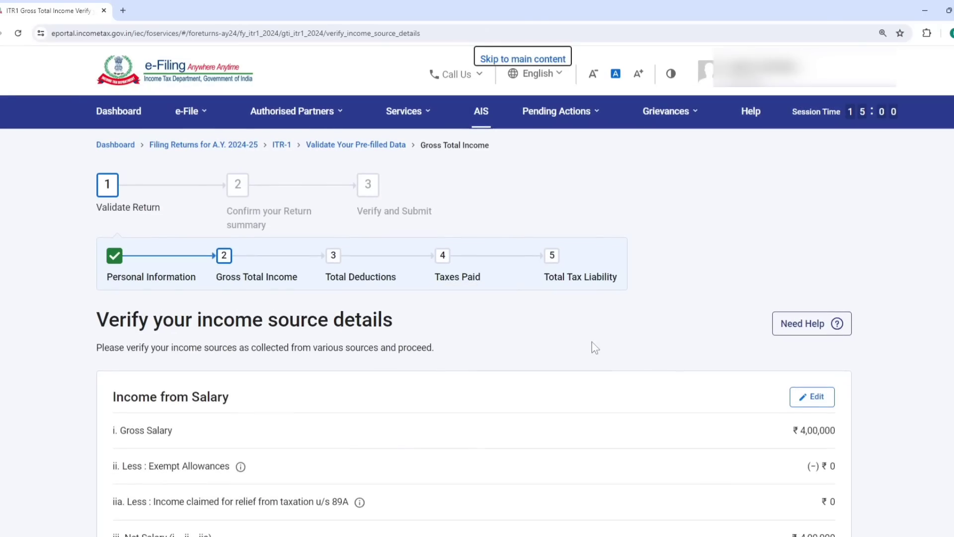
- Open the Add Income from Other Sources form from the Income from other sources section
{"action": "scroll", "coordinate": [592, 347], "scroll_direction": "down", "scroll_amount": 5}
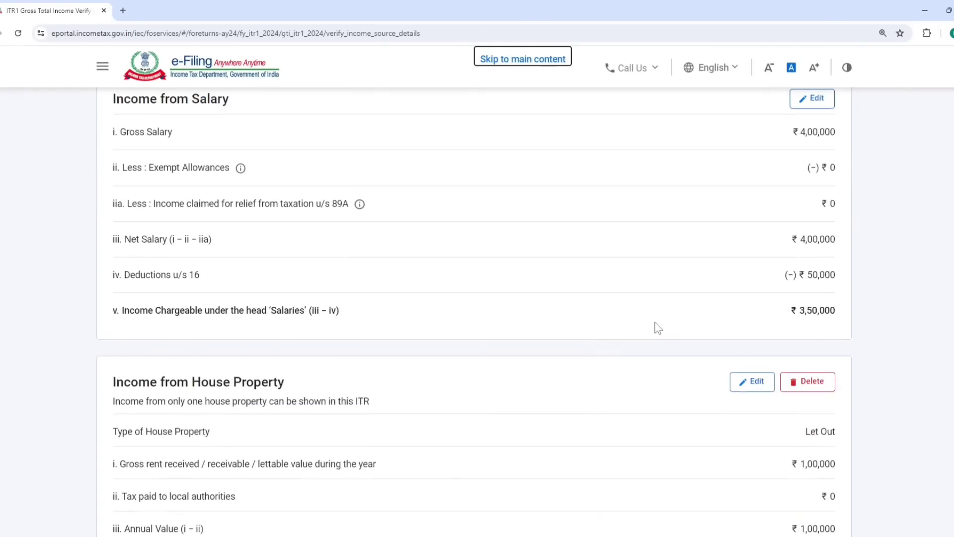
{"action": "scroll", "coordinate": [656, 327], "scroll_direction": "down", "scroll_amount": 10}
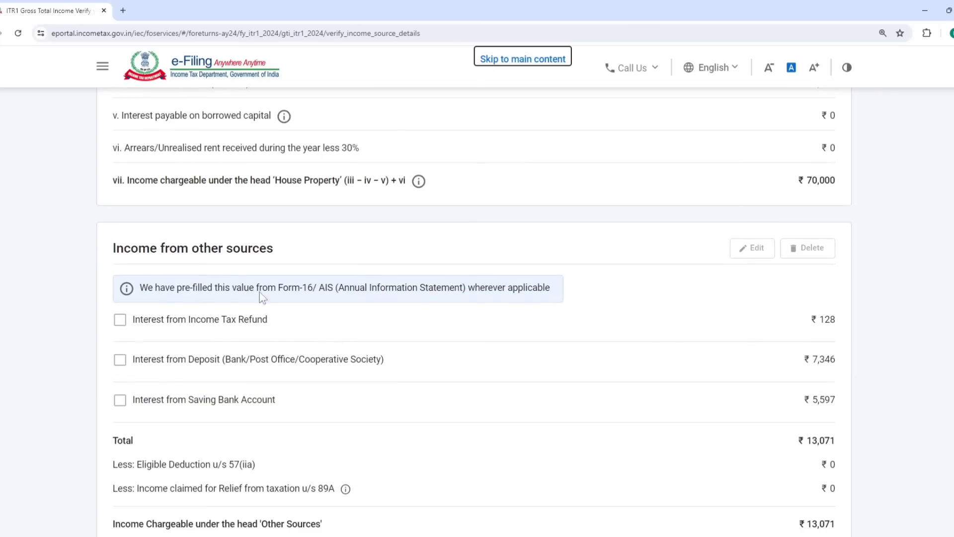
{"action": "scroll", "coordinate": [213, 253], "scroll_direction": "down", "scroll_amount": 4}
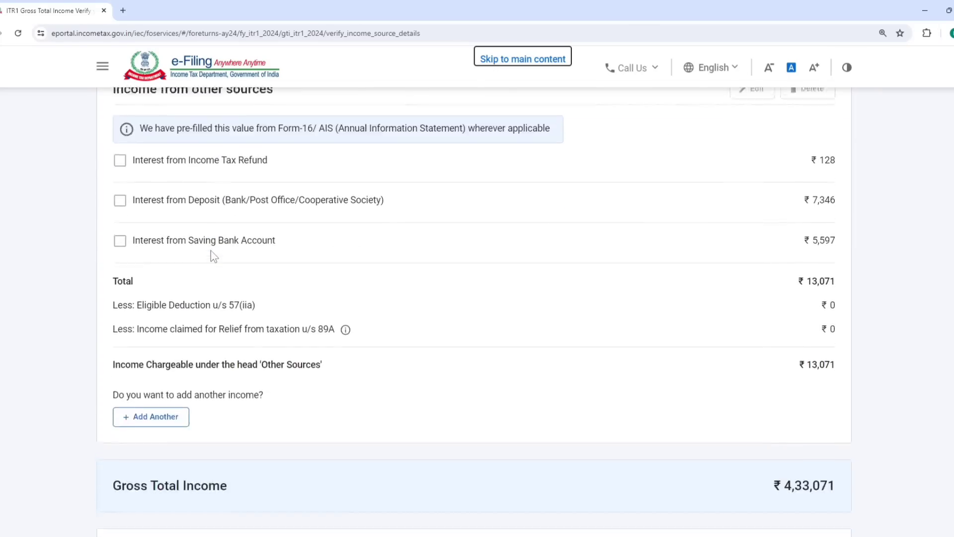
{"action": "left_click", "coordinate": [154, 367]}
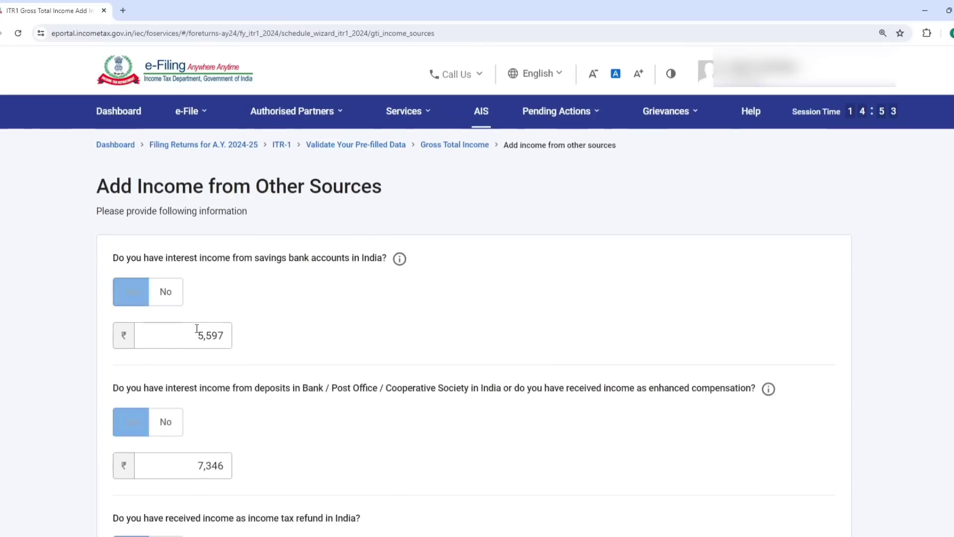
- Replace the deposit interest with 80,000 and the savings interest with 6,000
{"action": "scroll", "coordinate": [219, 278], "scroll_direction": "down", "scroll_amount": 2}
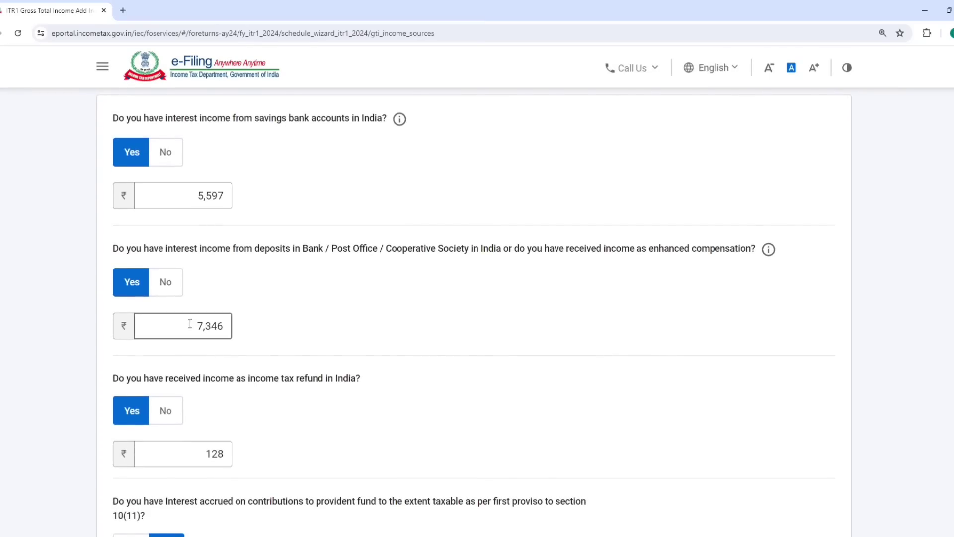
{"action": "left_click_drag", "start_coordinate": [199, 325], "coordinate": [349, 321]}
{"action": "type", "text": "800000"}
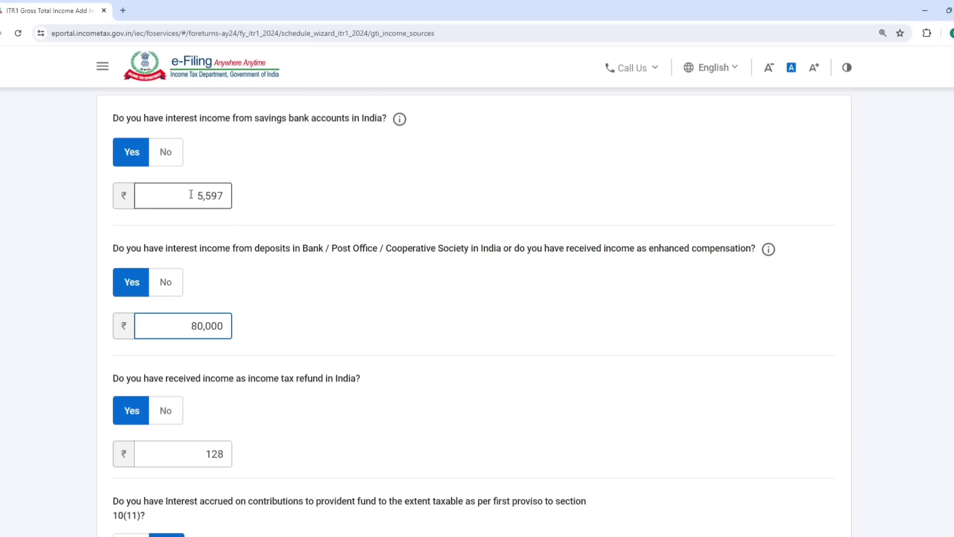
{"action": "left_click_drag", "start_coordinate": [195, 194], "coordinate": [650, 197]}
{"action": "type", "text": "6,000"}
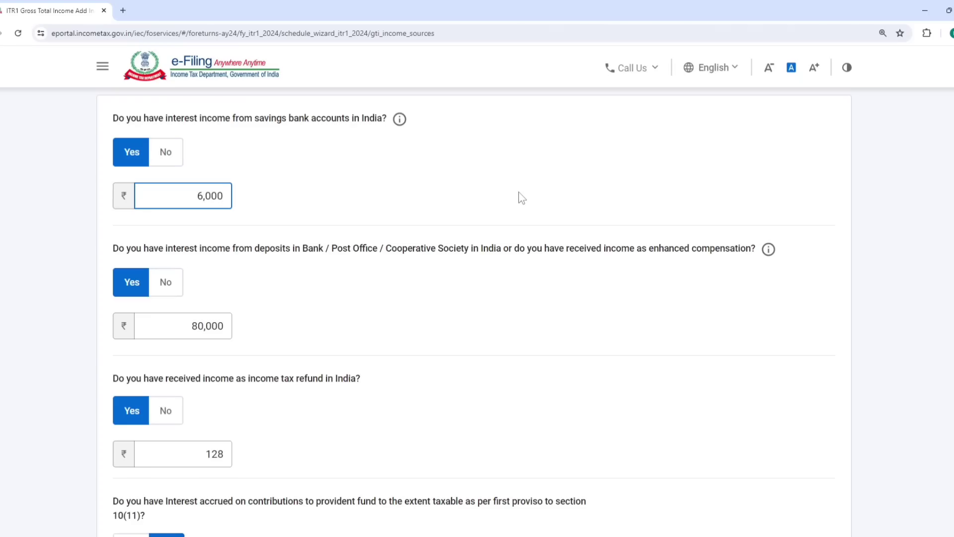
- Declare other income as Yes and enter 1,50,000, removing the extra zero
{"action": "scroll", "coordinate": [434, 289], "scroll_direction": "down", "scroll_amount": 5}
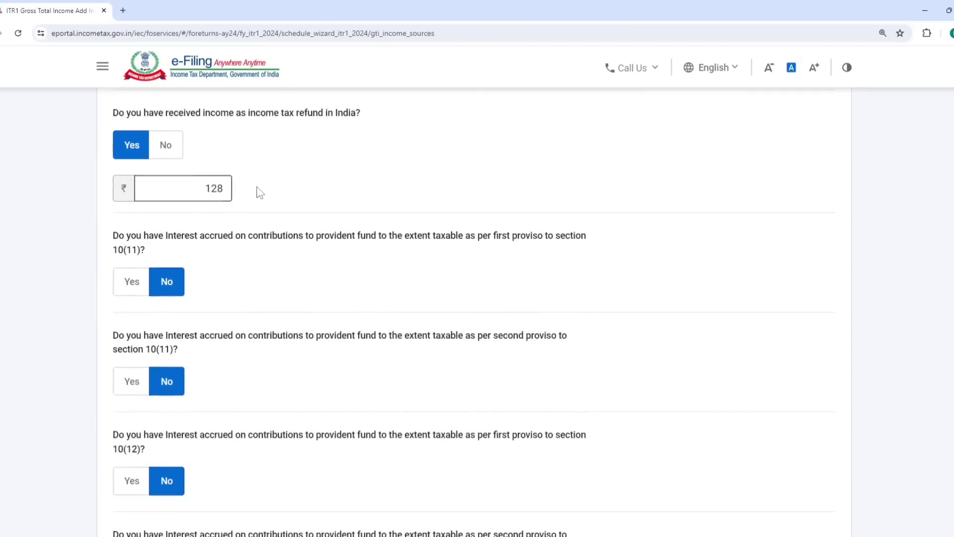
{"action": "scroll", "coordinate": [260, 192], "scroll_direction": "down", "scroll_amount": 9}
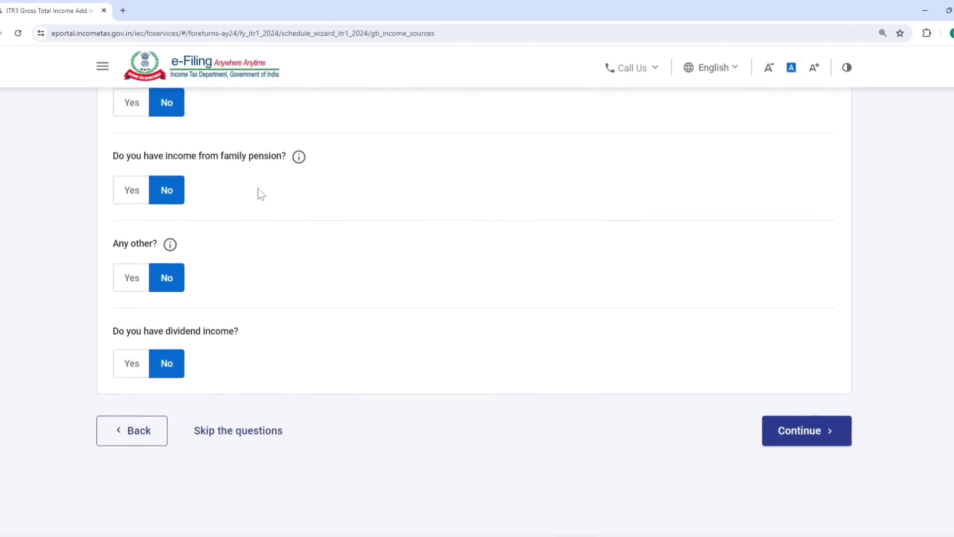
{"action": "left_click", "coordinate": [126, 278]}
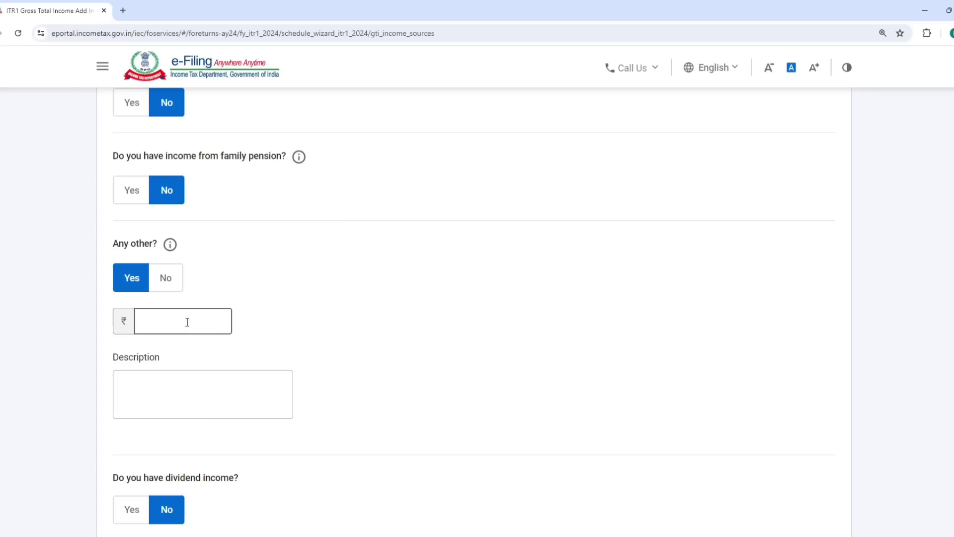
{"action": "left_click", "coordinate": [188, 322]}
{"action": "scroll", "coordinate": [187, 269], "scroll_direction": "down", "scroll_amount": 1}
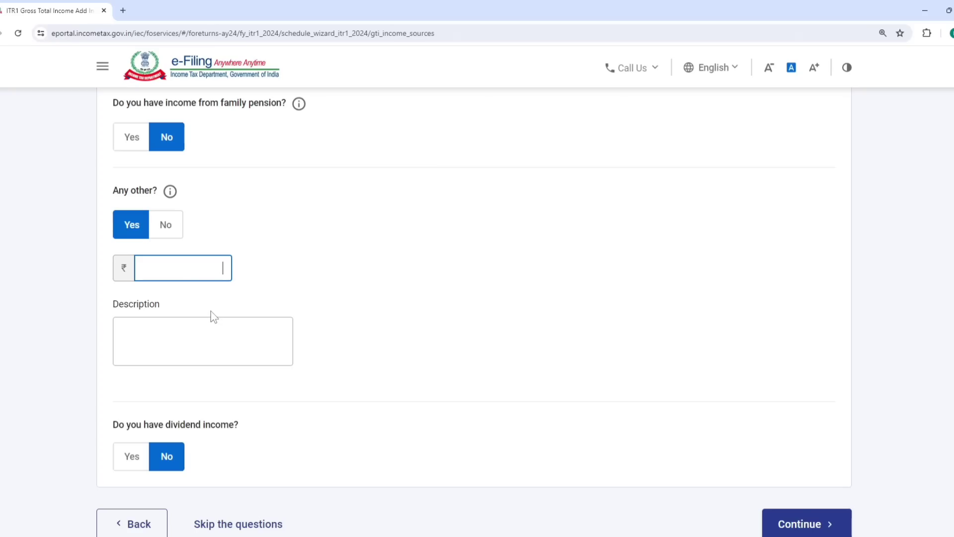
{"action": "type", "text": "15,00,00"}
{"action": "type", "text": "0"}
{"action": "left_click", "coordinate": [204, 355]}
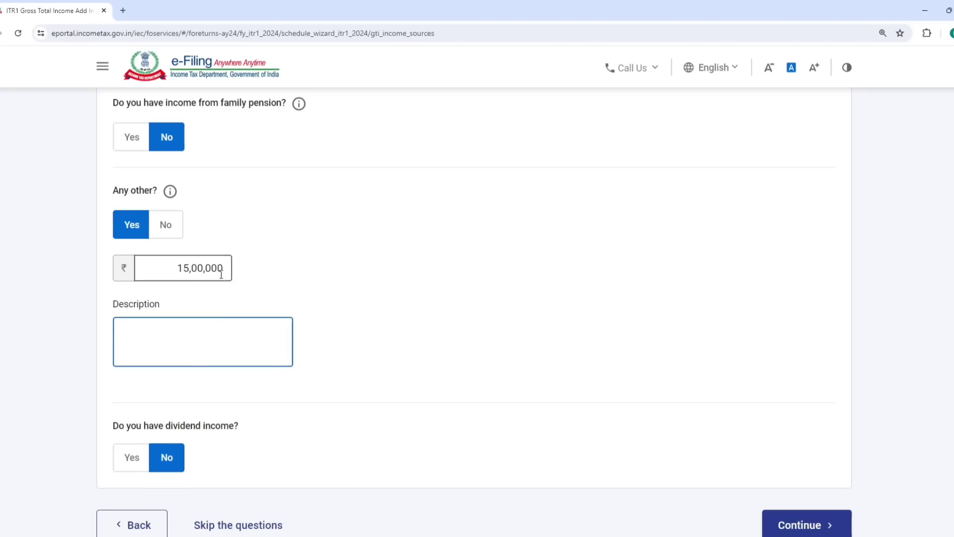
{"action": "left_click", "coordinate": [221, 274]}
{"action": "key", "text": "BackSpace"}
- Describe the other income as 'income from tution'
{"action": "left_click", "coordinate": [192, 341]}
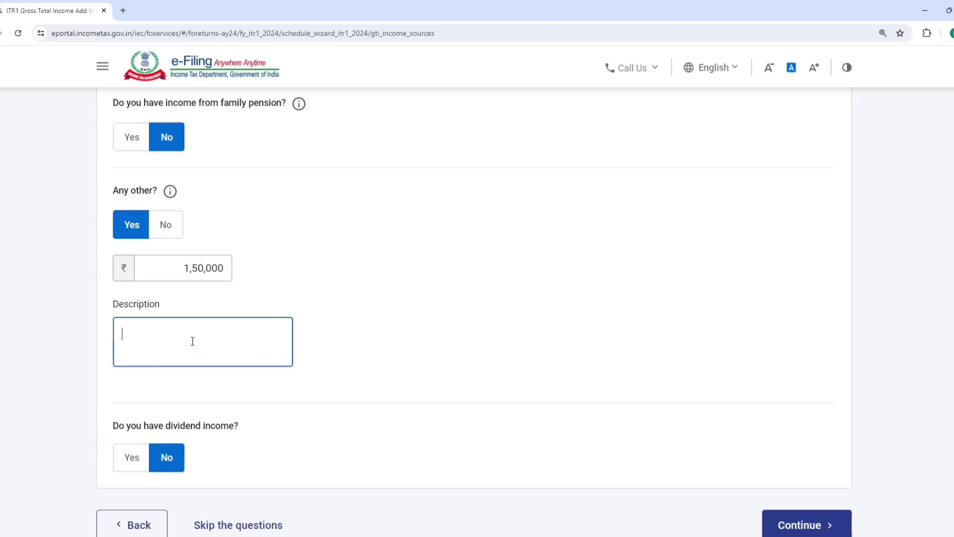
{"action": "type", "text": "income from tution"}
{"action": "key", "text": "shift+Tab"}
{"action": "scroll", "coordinate": [202, 442], "scroll_direction": "down", "scroll_amount": 3}
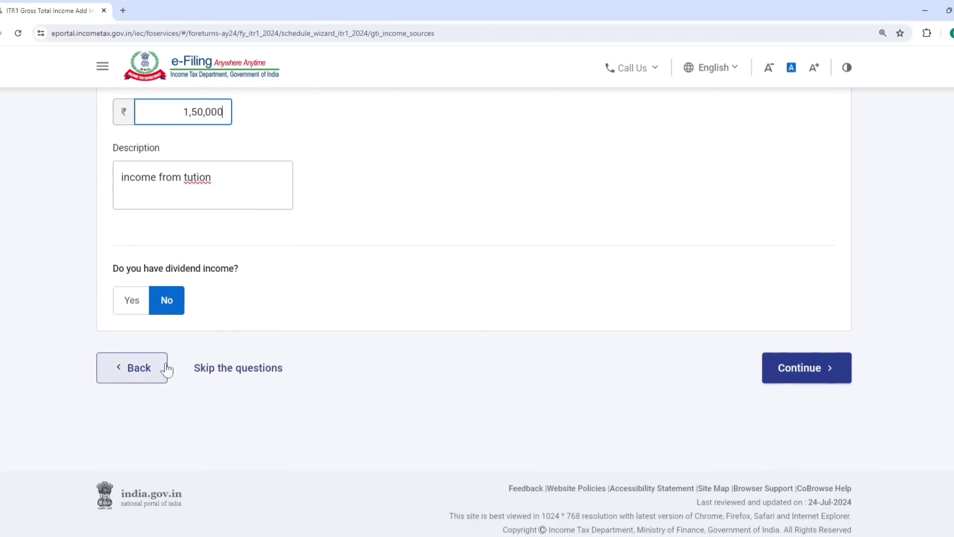
- Save the other-sources answers, then reopen them for editing
{"action": "left_click", "coordinate": [798, 368]}
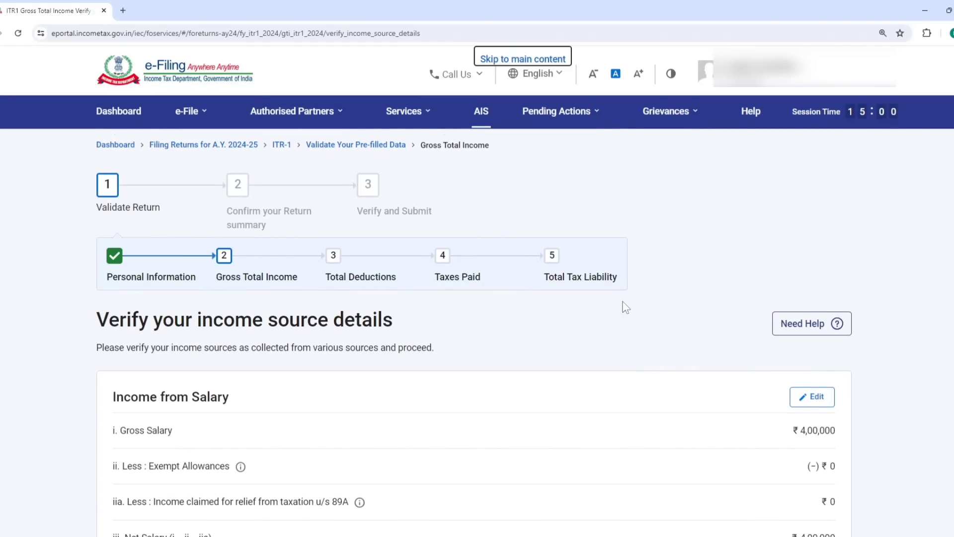
{"action": "scroll", "coordinate": [625, 307], "scroll_direction": "down", "scroll_amount": 20}
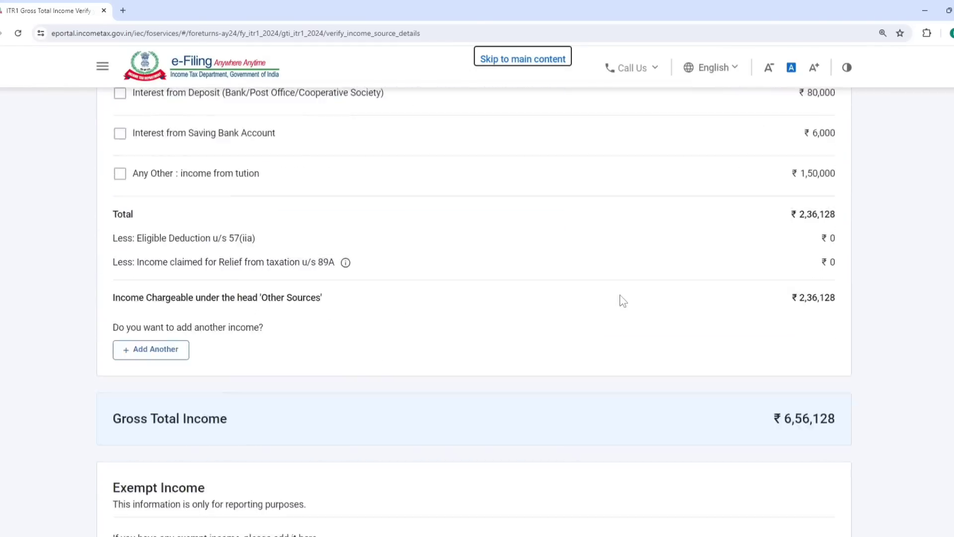
{"action": "scroll", "coordinate": [622, 300], "scroll_direction": "down", "scroll_amount": 1}
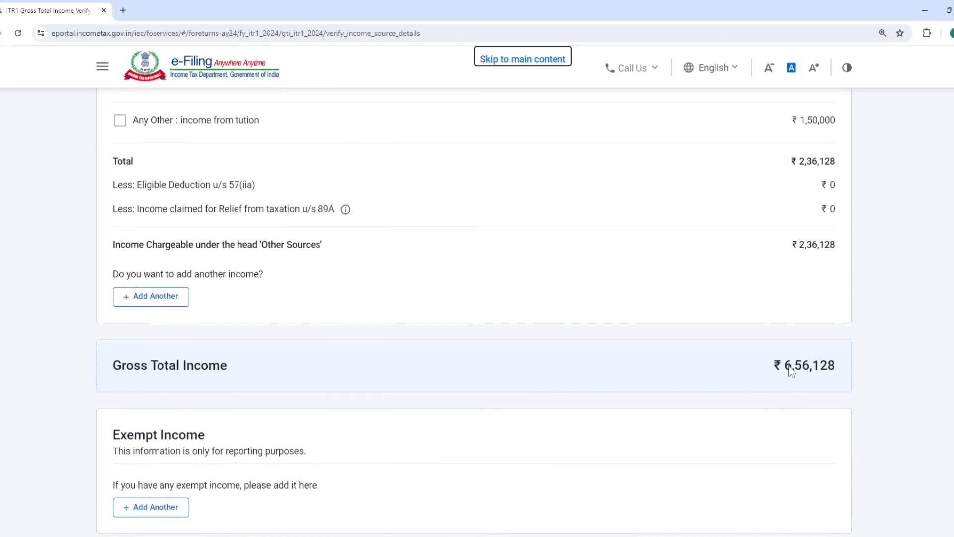
{"action": "left_click", "coordinate": [149, 296]}
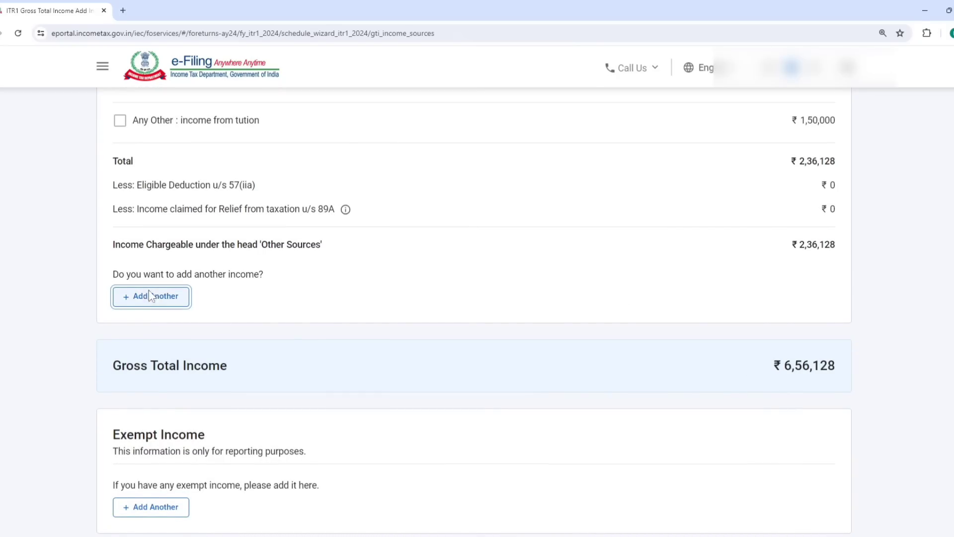
{"action": "scroll", "coordinate": [237, 333], "scroll_direction": "down", "scroll_amount": 20}
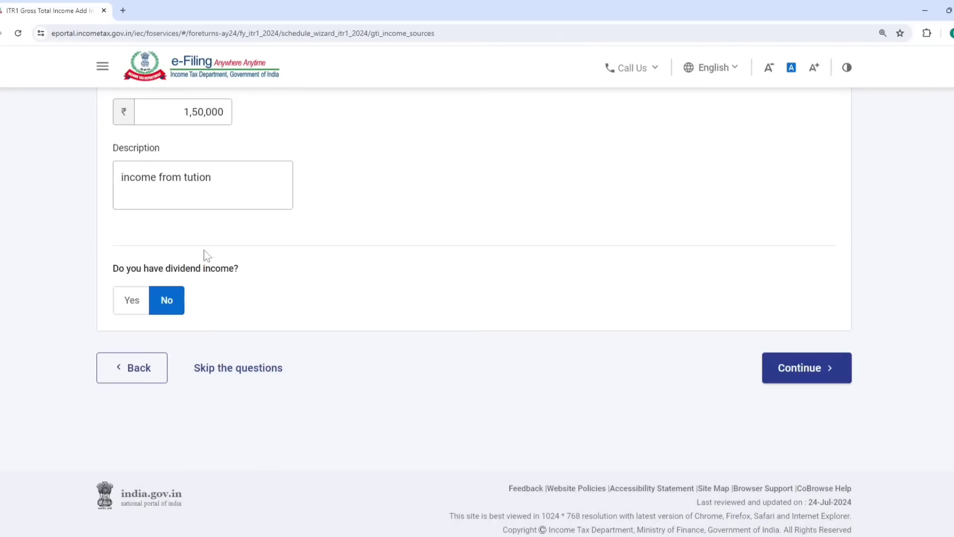
- Change other income to 1,90,000 and confirm gross total income of 6,96,128
{"action": "left_click", "coordinate": [201, 113]}
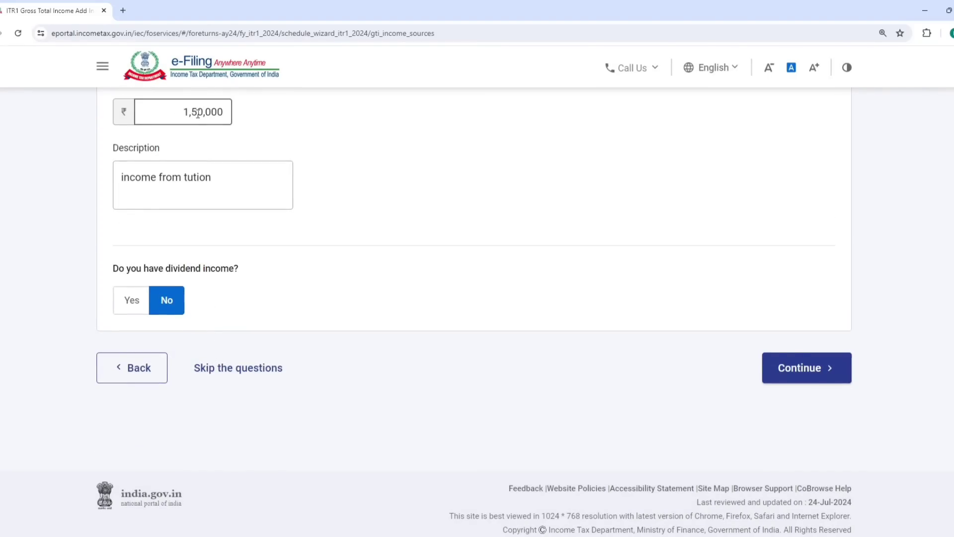
{"action": "key", "text": "BackSpace"}
{"action": "type", "text": "9"}
{"action": "left_click", "coordinate": [809, 367]}
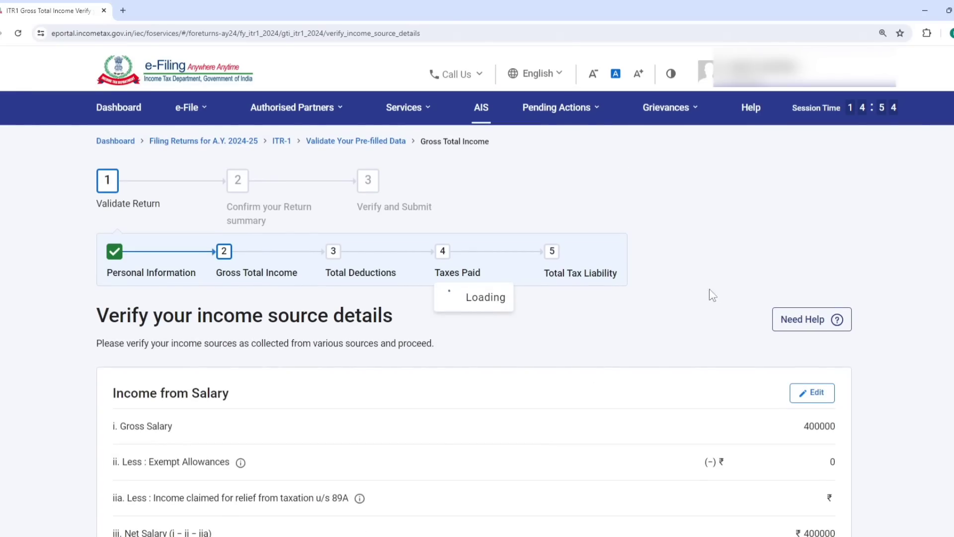
{"action": "scroll", "coordinate": [661, 308], "scroll_direction": "down", "scroll_amount": 20}
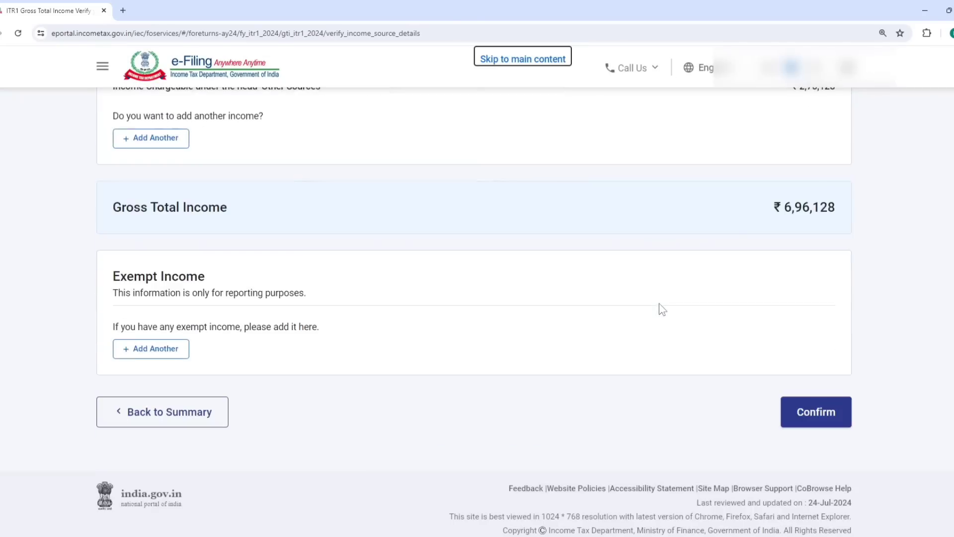
{"action": "left_click", "coordinate": [811, 420]}
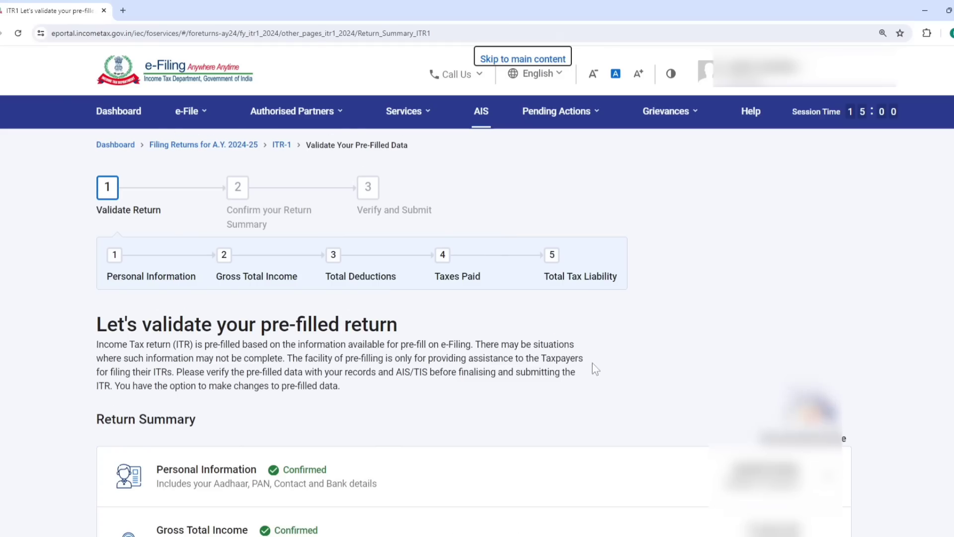
- Skip the deduction questions, leaving Total Deductions confirmed at ₹0
{"action": "scroll", "coordinate": [594, 365], "scroll_direction": "down", "scroll_amount": 5}
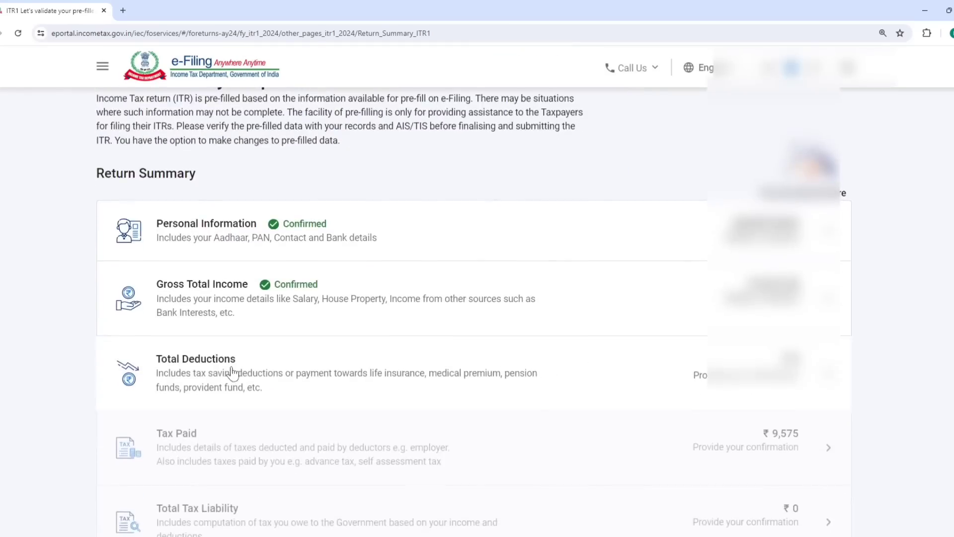
{"action": "left_click", "coordinate": [232, 373]}
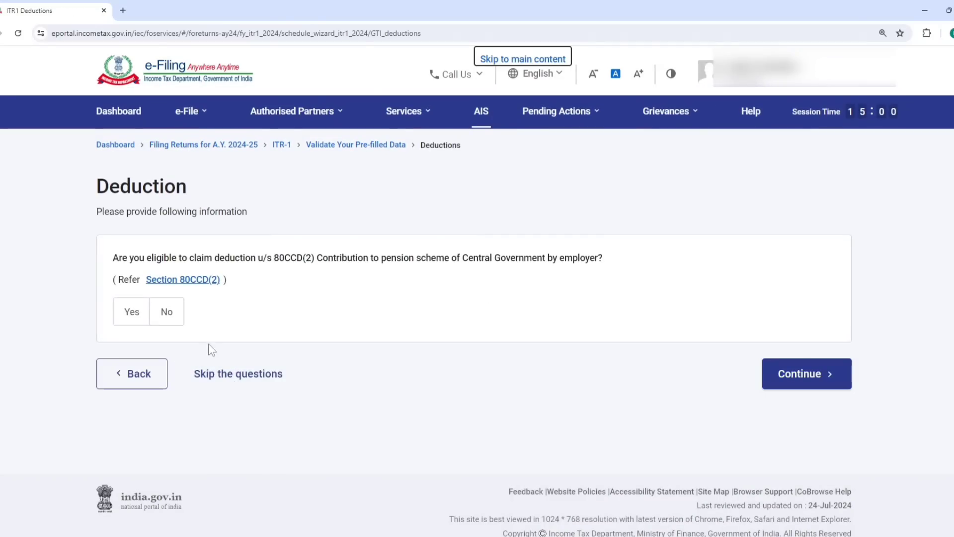
{"action": "left_click", "coordinate": [240, 374]}
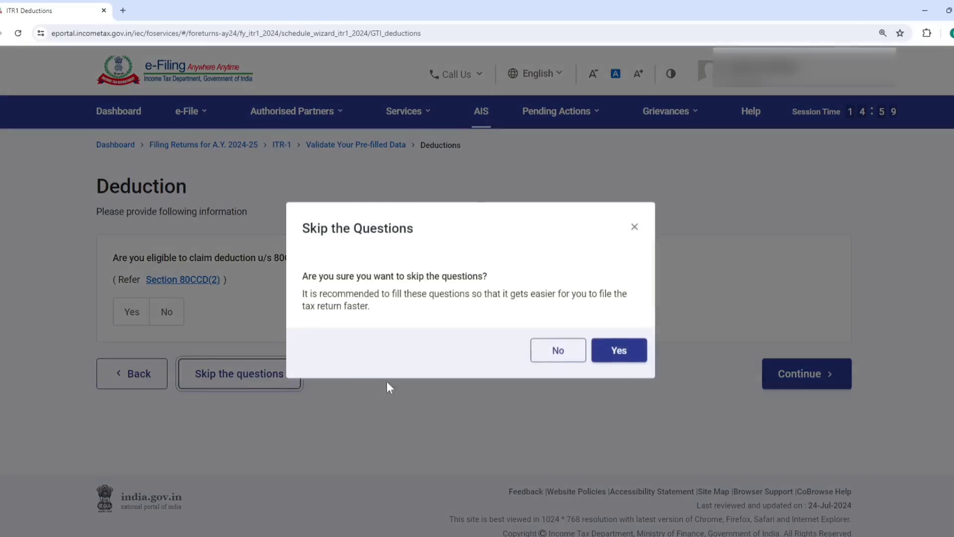
{"action": "left_click", "coordinate": [619, 357]}
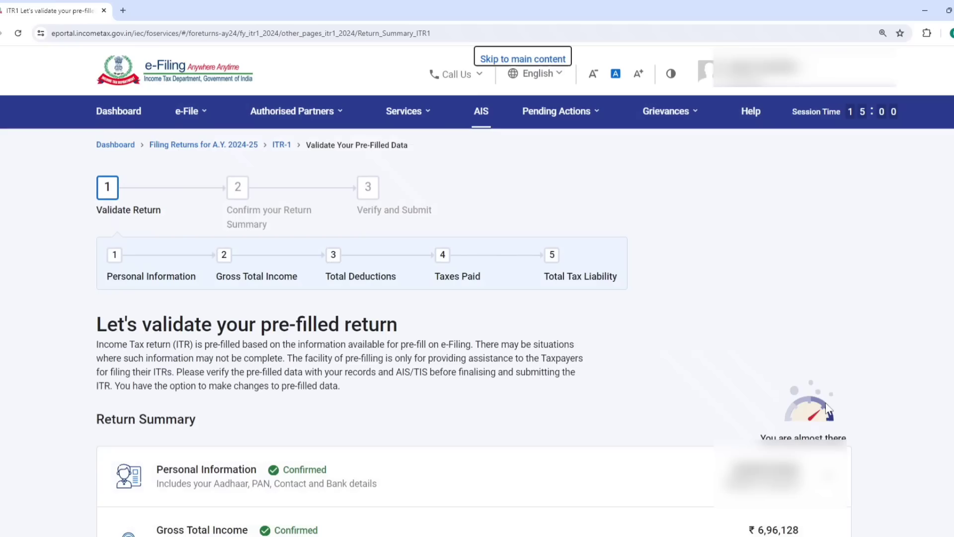
{"action": "scroll", "coordinate": [639, 353], "scroll_direction": "down", "scroll_amount": 4}
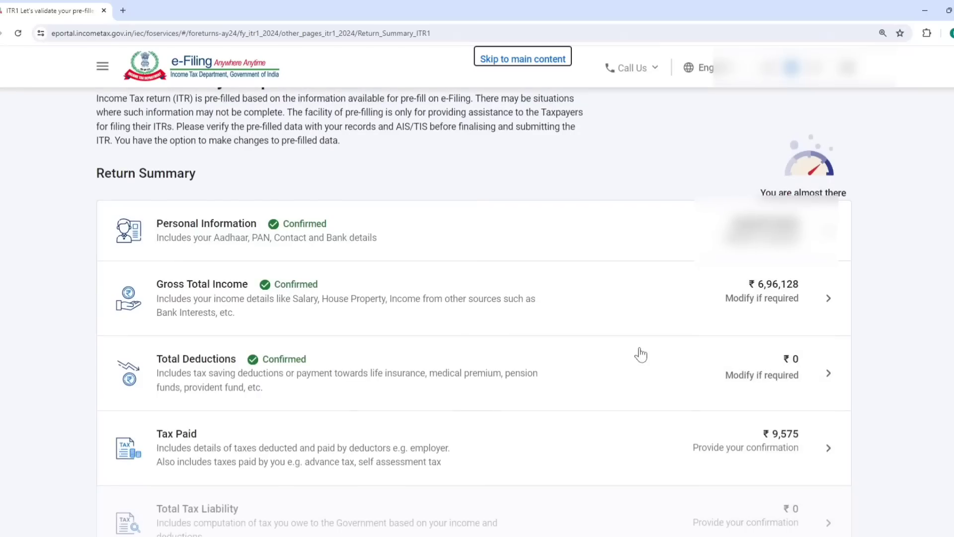
- Expand the taxes paid details for salary and non-salary TDS
{"action": "left_click", "coordinate": [328, 457]}
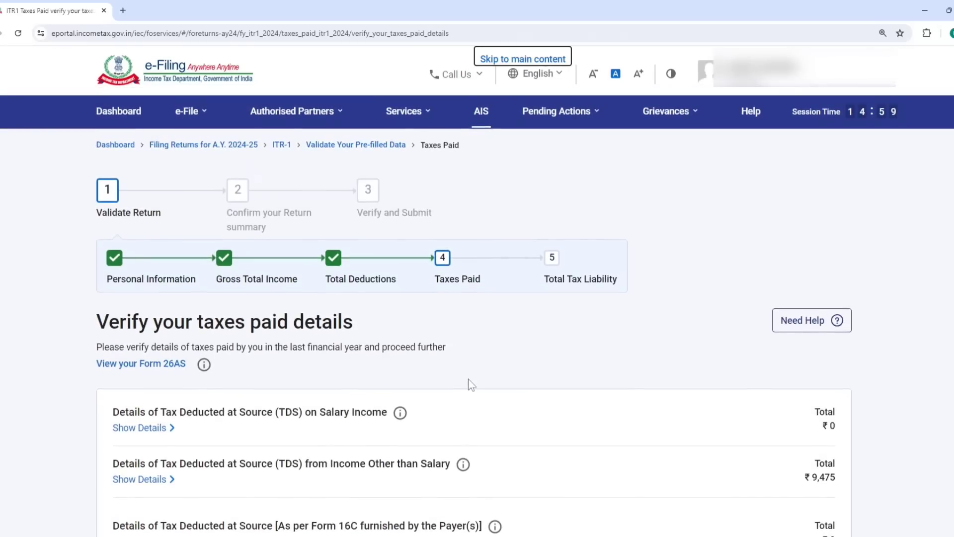
{"action": "scroll", "coordinate": [388, 310], "scroll_direction": "down", "scroll_amount": 3}
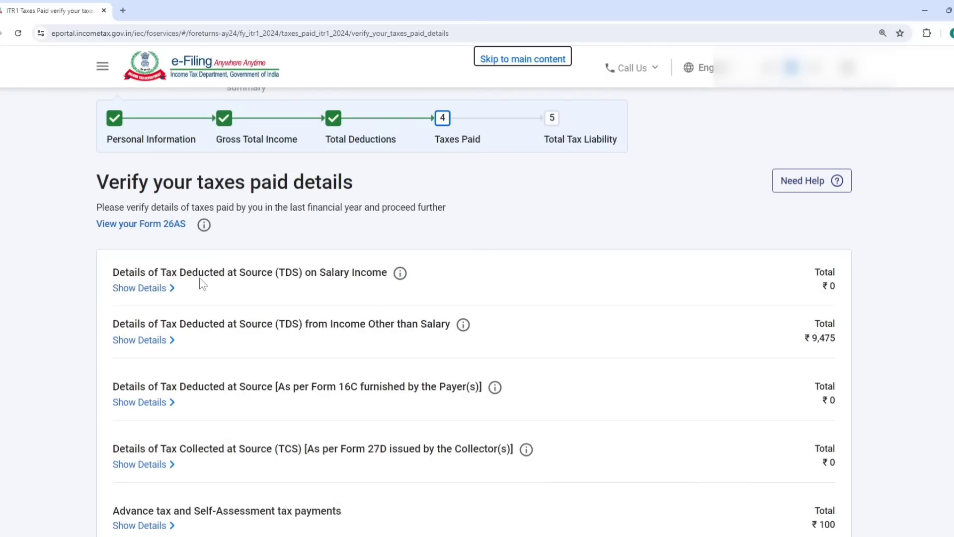
{"action": "left_click", "coordinate": [168, 288]}
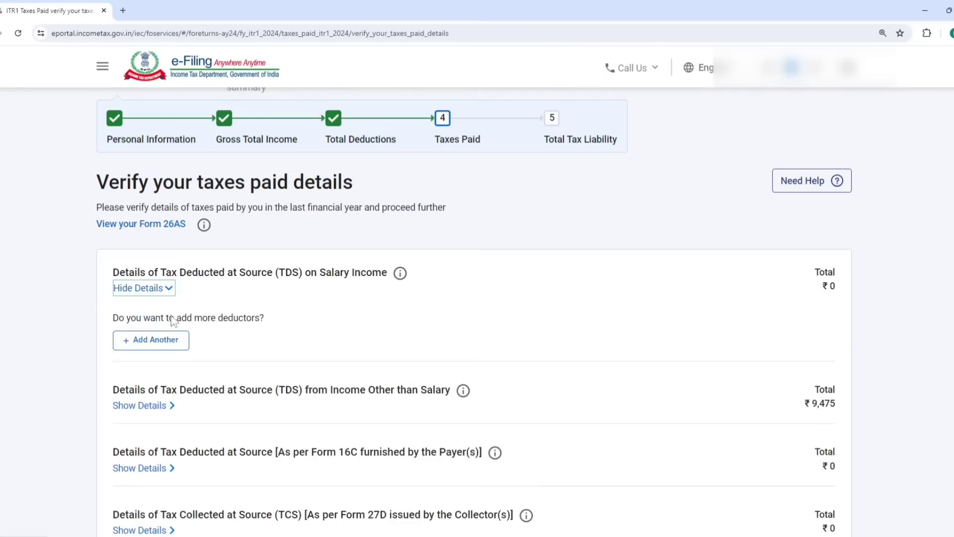
{"action": "scroll", "coordinate": [204, 333], "scroll_direction": "down", "scroll_amount": 1}
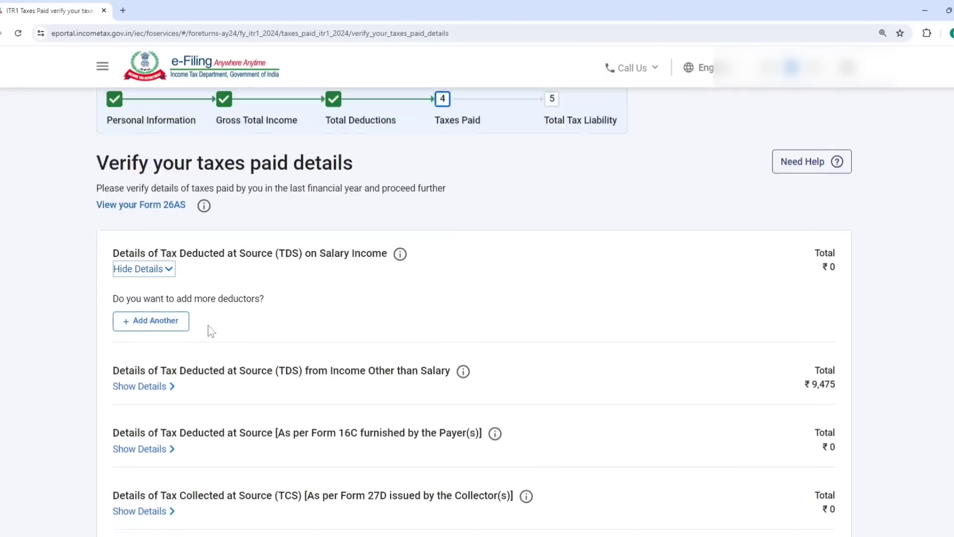
{"action": "left_click", "coordinate": [151, 355]}
{"action": "left_click", "coordinate": [151, 354]}
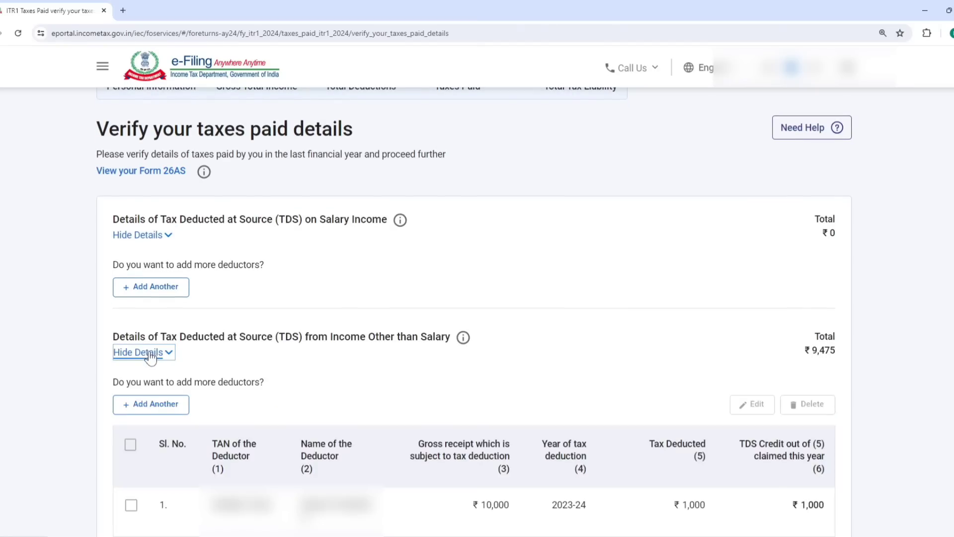
{"action": "scroll", "coordinate": [149, 355], "scroll_direction": "down", "scroll_amount": 4}
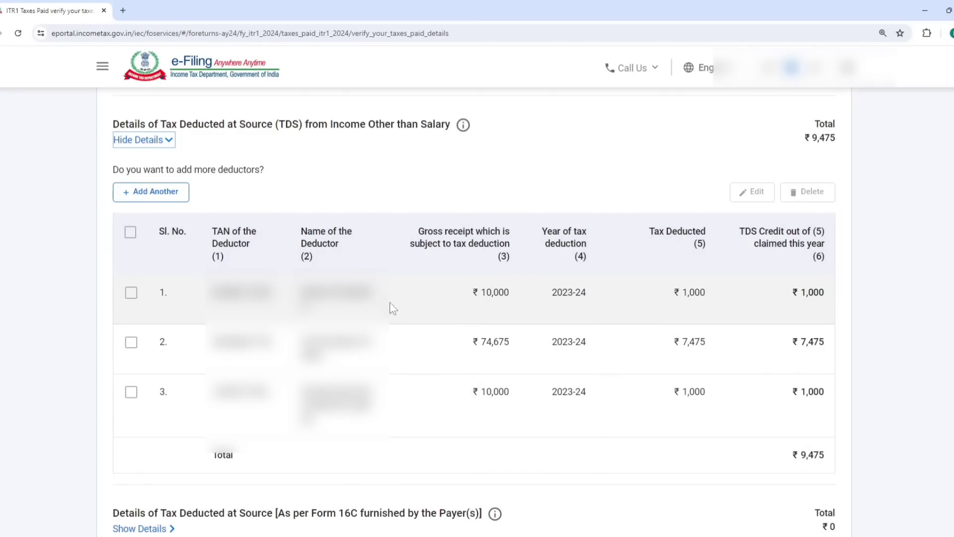
- Review the first non-salary TDS deductor without changes and confirm Tax Paid of ₹9,575
{"action": "left_click", "coordinate": [132, 293]}
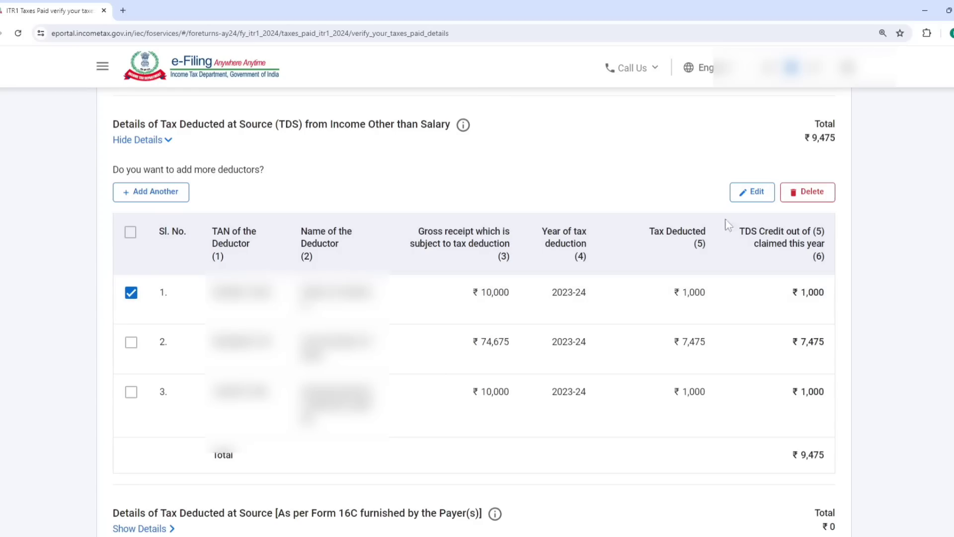
{"action": "left_click", "coordinate": [764, 198]}
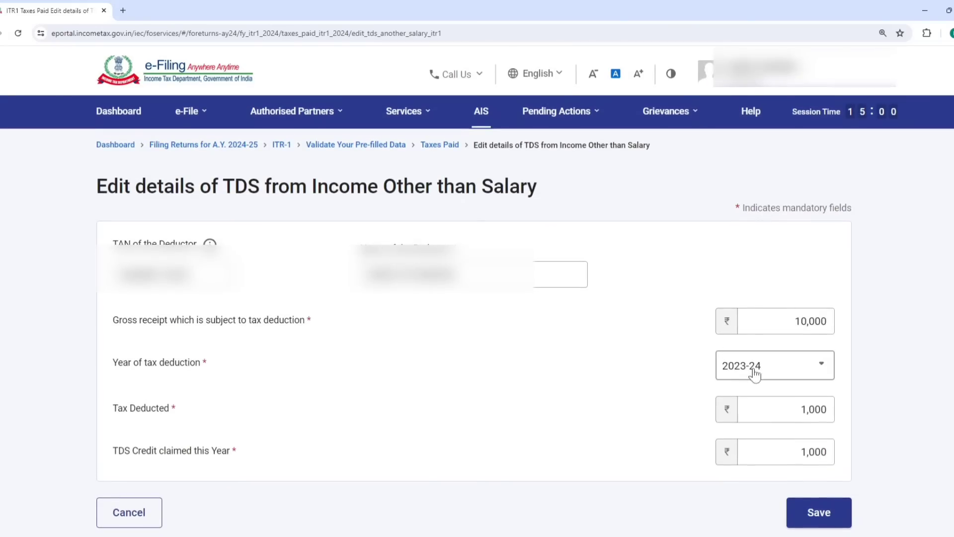
{"action": "left_click", "coordinate": [123, 522]}
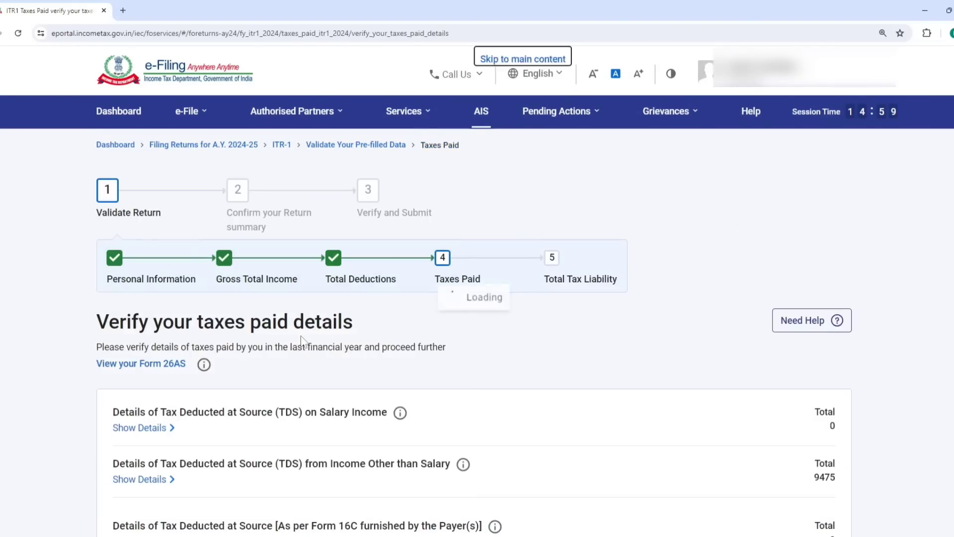
{"action": "scroll", "coordinate": [308, 348], "scroll_direction": "down", "scroll_amount": 5}
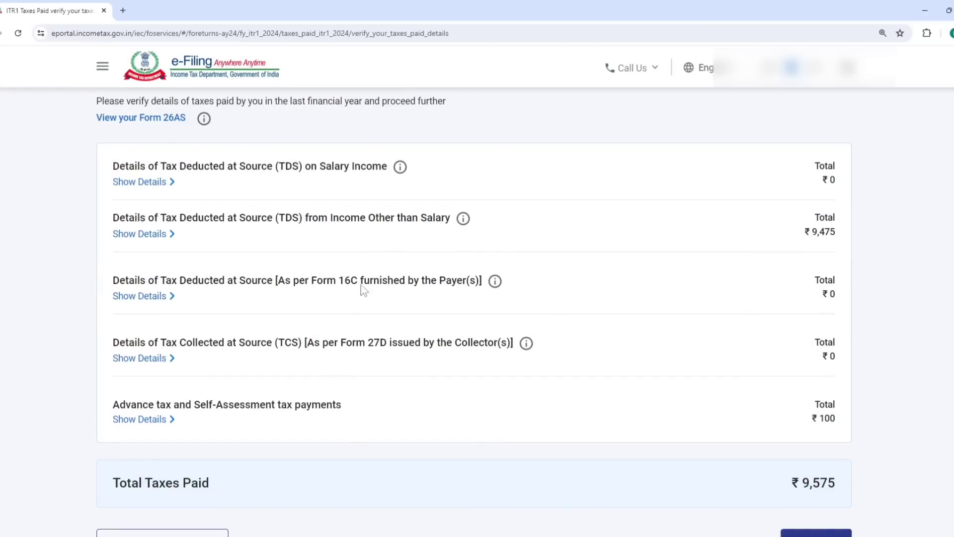
{"action": "scroll", "coordinate": [356, 356], "scroll_direction": "down", "scroll_amount": 1}
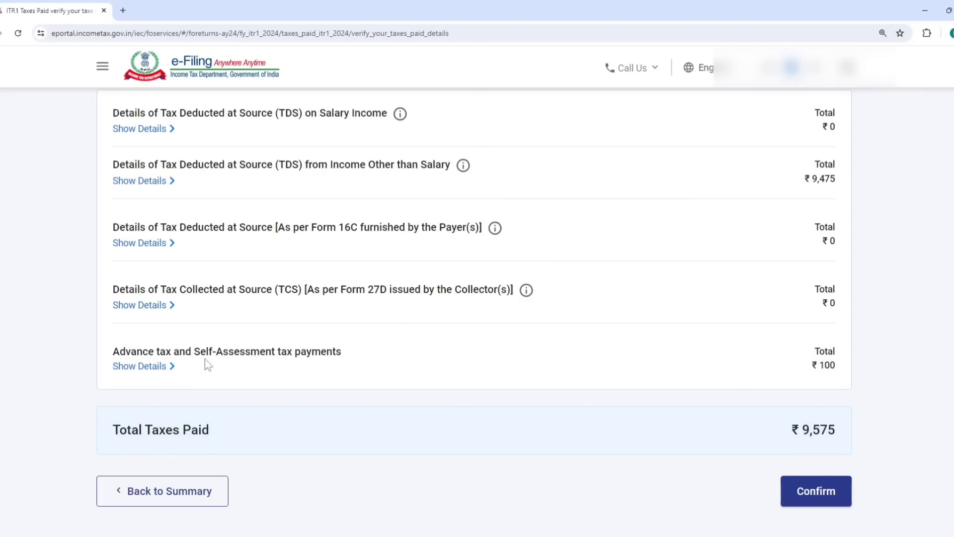
{"action": "left_click", "coordinate": [801, 492]}
- Review the tax liability computation, including the Rebate u/s 87A amount
{"action": "scroll", "coordinate": [270, 447], "scroll_direction": "down", "scroll_amount": 7}
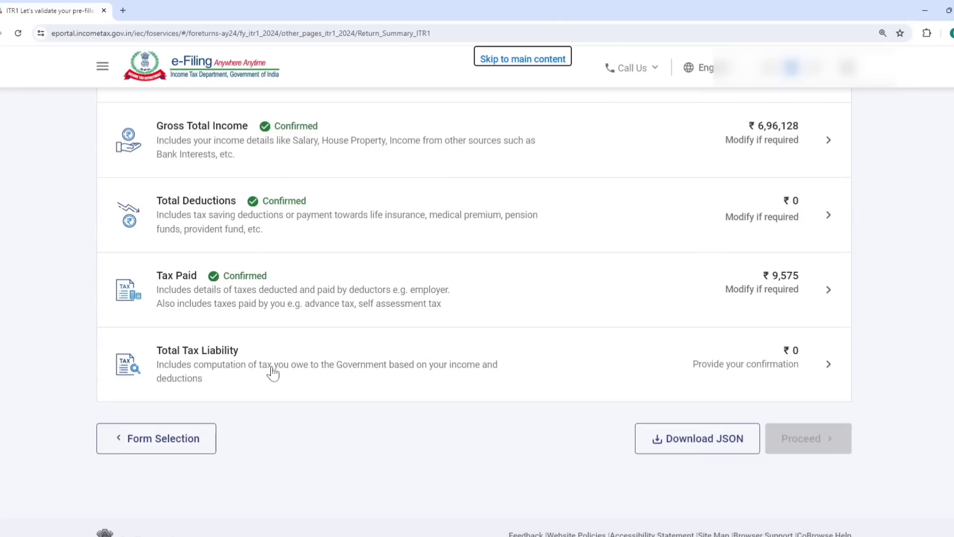
{"action": "left_click", "coordinate": [254, 355]}
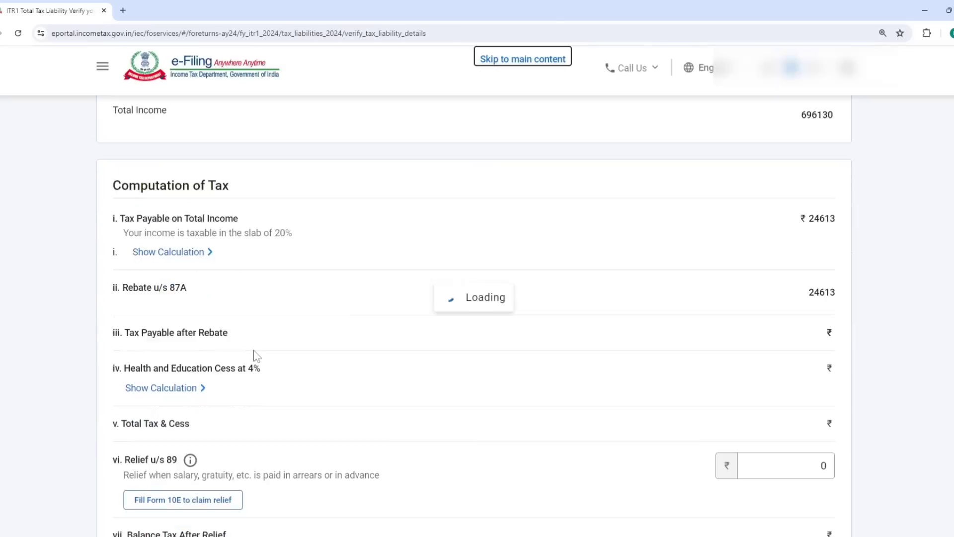
{"action": "scroll", "coordinate": [604, 365], "scroll_direction": "down", "scroll_amount": 5}
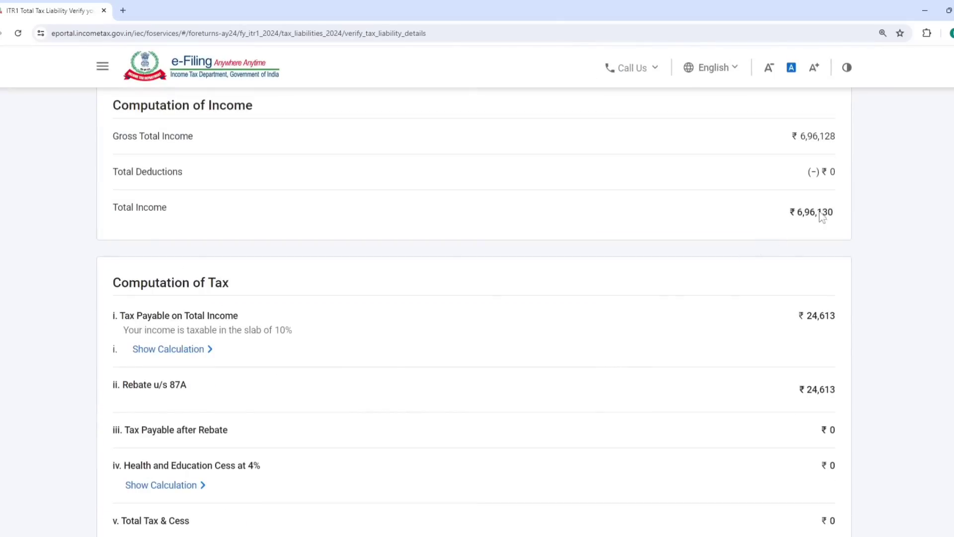
{"action": "scroll", "coordinate": [815, 345], "scroll_direction": "down", "scroll_amount": 1}
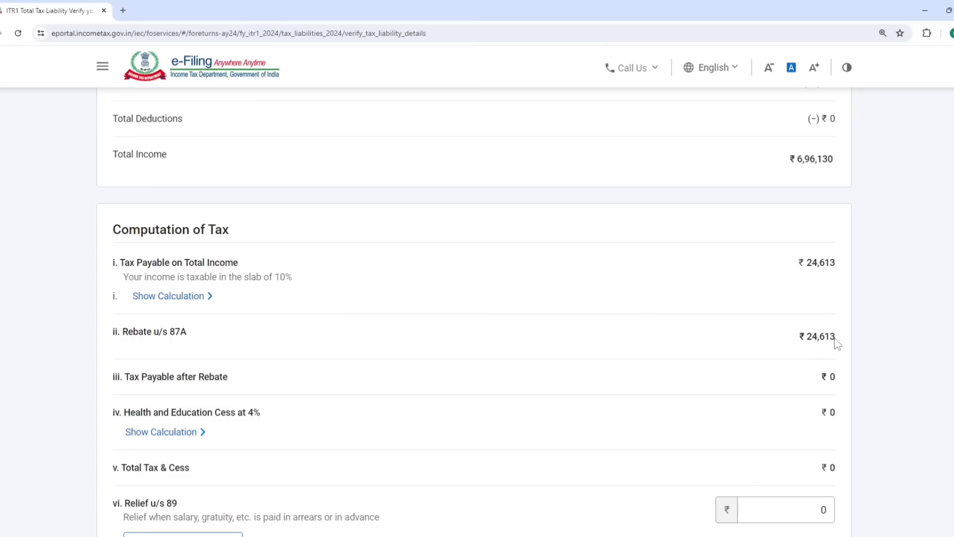
{"action": "scroll", "coordinate": [820, 346], "scroll_direction": "down", "scroll_amount": 2}
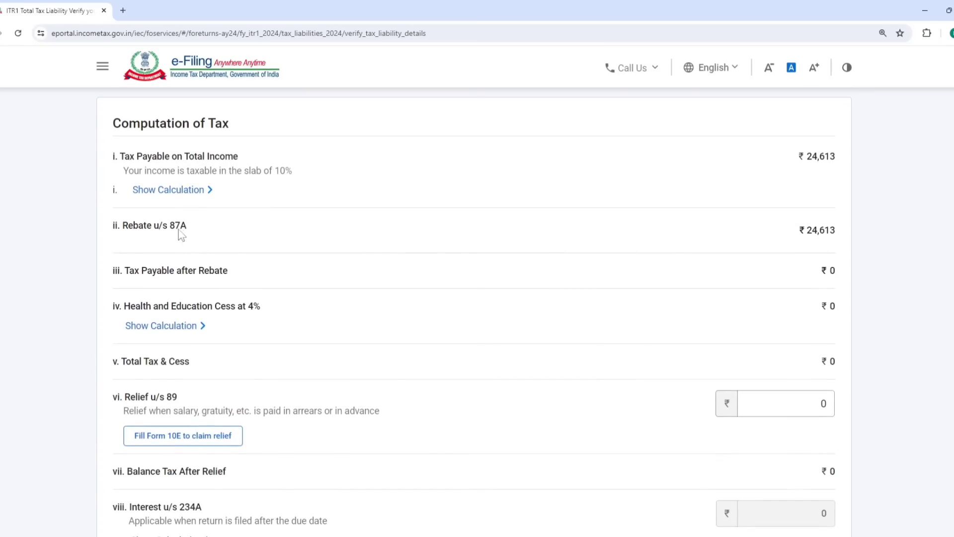
{"action": "left_click_drag", "start_coordinate": [189, 227], "coordinate": [169, 229]}
{"action": "left_click", "coordinate": [426, 246]}
- Confirm Total Tax Liability of ₹0, completing validation with a ₹9,580 refund
{"action": "scroll", "coordinate": [581, 292], "scroll_direction": "down", "scroll_amount": 9}
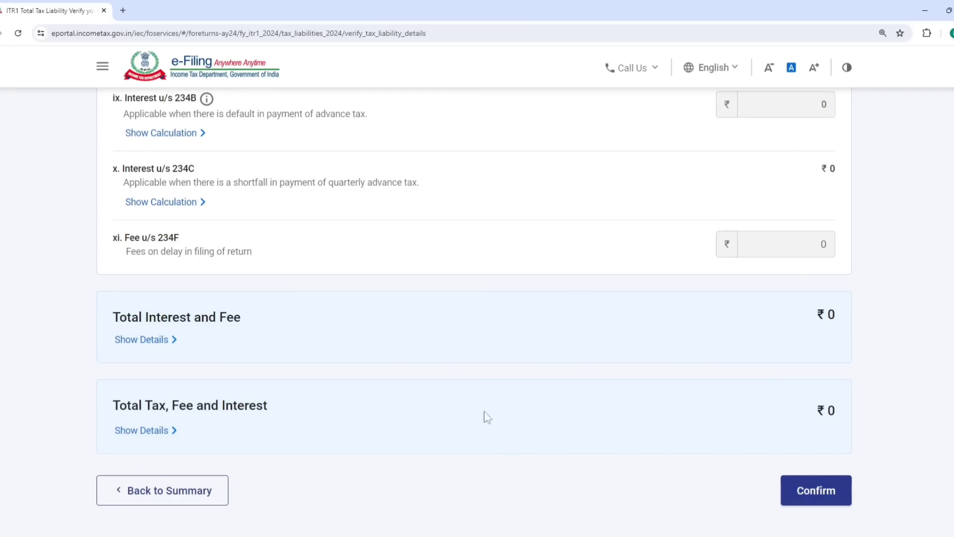
{"action": "left_click", "coordinate": [813, 500]}
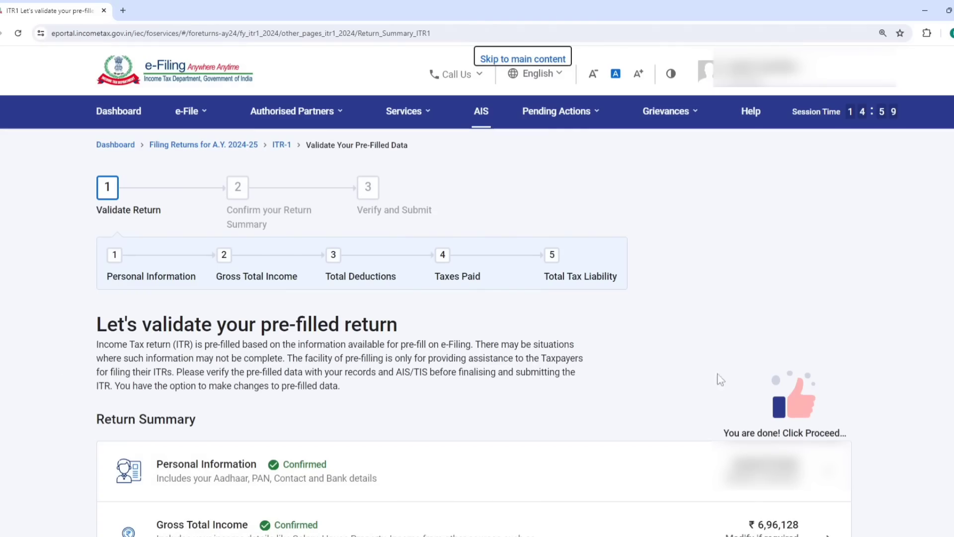
{"action": "left_click_drag", "start_coordinate": [721, 433], "coordinate": [838, 432]}
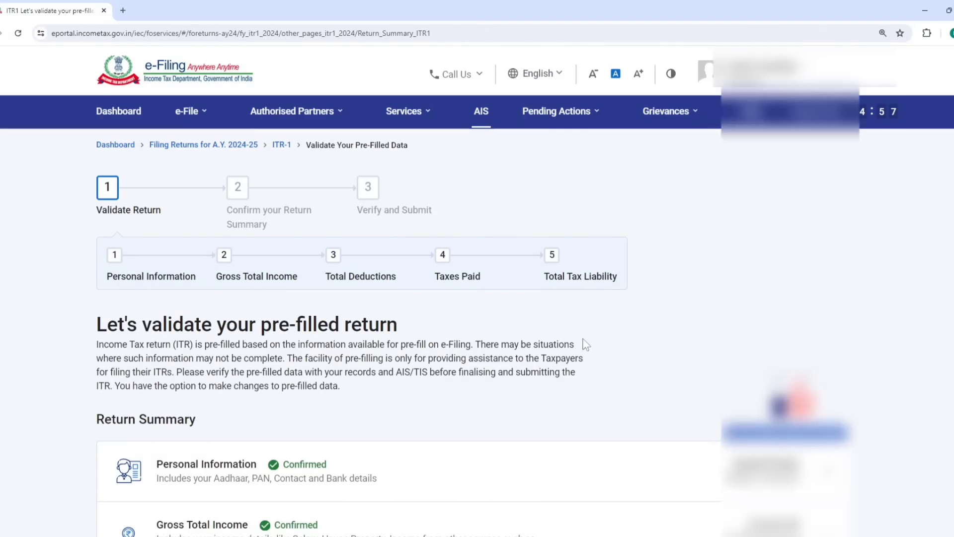
{"action": "scroll", "coordinate": [583, 341], "scroll_direction": "down", "scroll_amount": 8}
- Proceed to the Tax Summary and review the ₹9,580 refund eligibility
{"action": "left_click", "coordinate": [800, 392]}
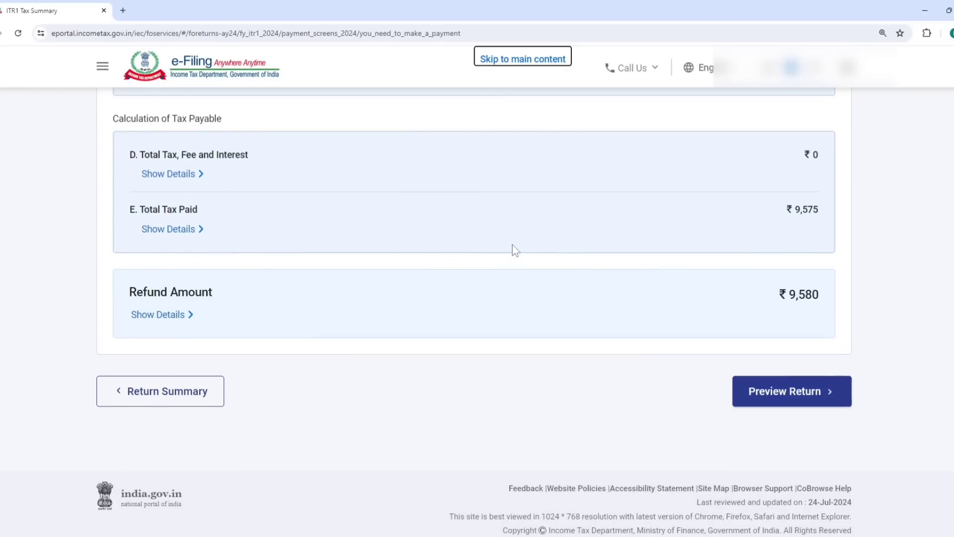
{"action": "left_click_drag", "start_coordinate": [99, 256], "coordinate": [413, 256]}
{"action": "left_click", "coordinate": [581, 234]}
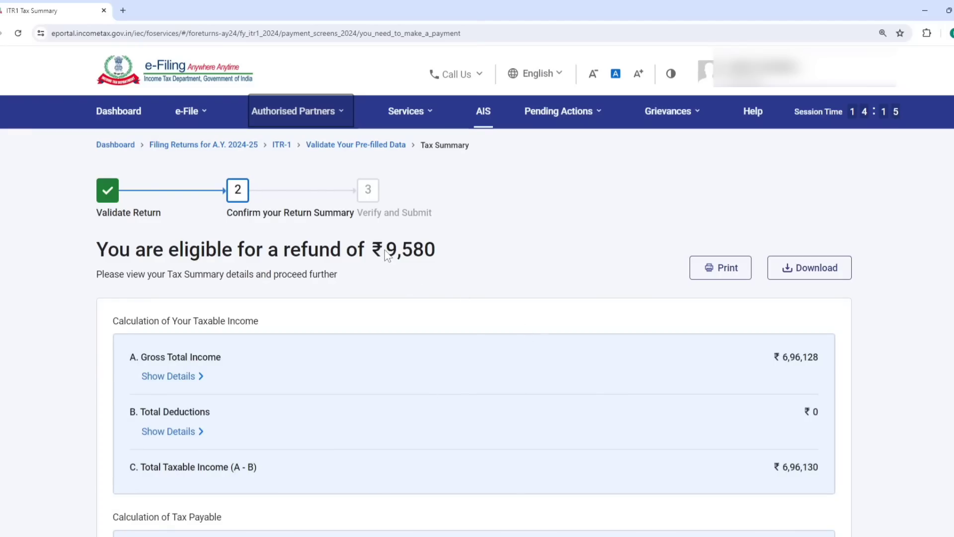
{"action": "left_click_drag", "start_coordinate": [97, 249], "coordinate": [452, 255]}
{"action": "left_click", "coordinate": [558, 251]}
{"action": "scroll", "coordinate": [556, 245], "scroll_direction": "down", "scroll_amount": 7}
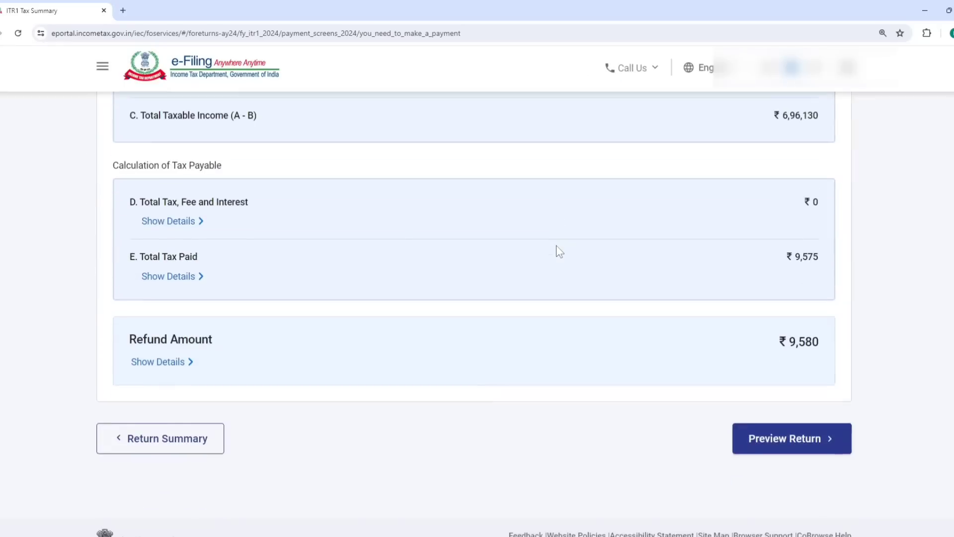
{"action": "scroll", "coordinate": [547, 268], "scroll_direction": "down", "scroll_amount": 2}
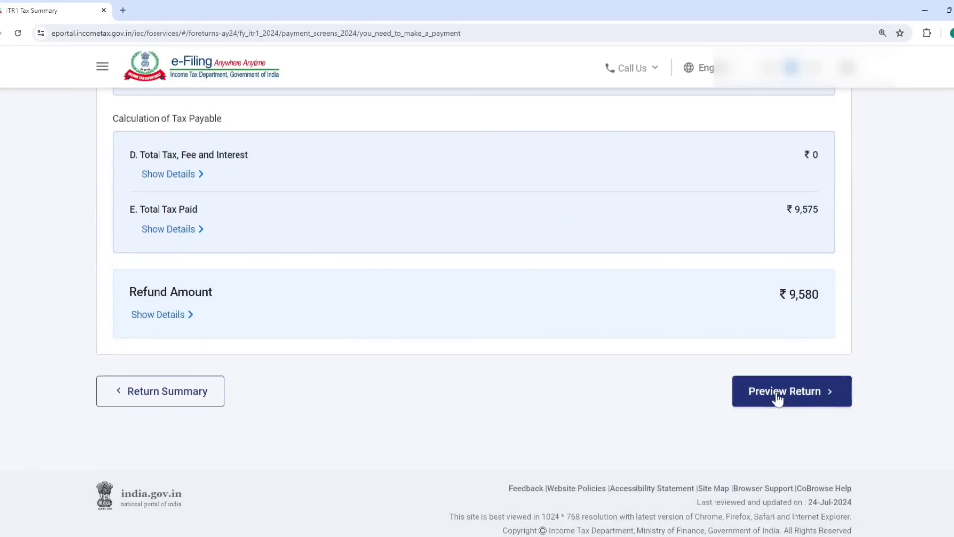
- Accept the taxpayer declaration and open the full ITR-1 return preview
{"action": "left_click", "coordinate": [778, 398]}
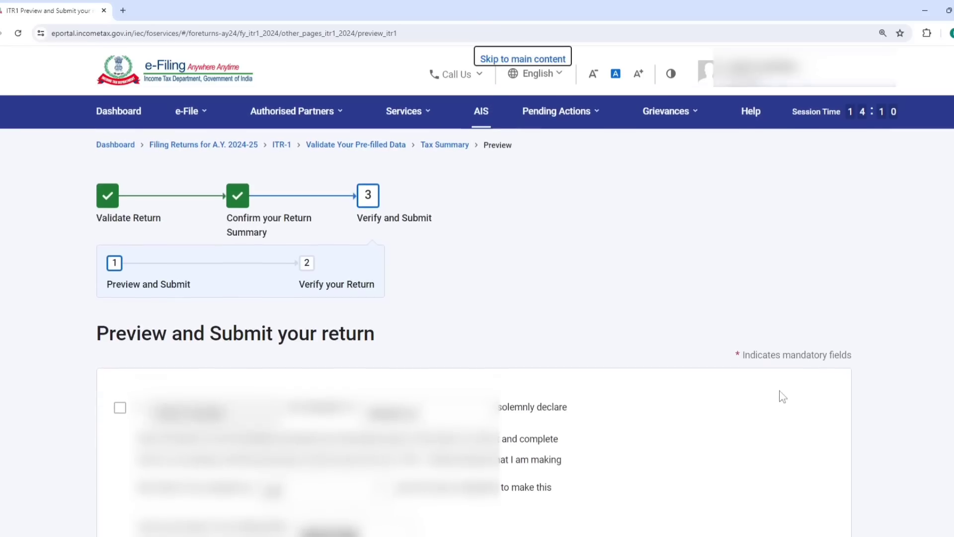
{"action": "left_click", "coordinate": [120, 409]}
{"action": "scroll", "coordinate": [505, 402], "scroll_direction": "down", "scroll_amount": 10}
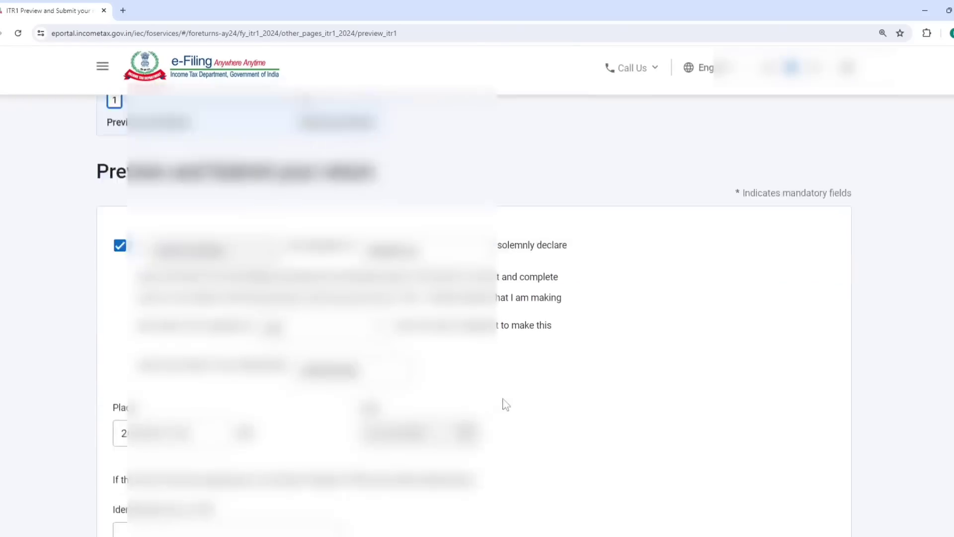
{"action": "left_click", "coordinate": [769, 406]}
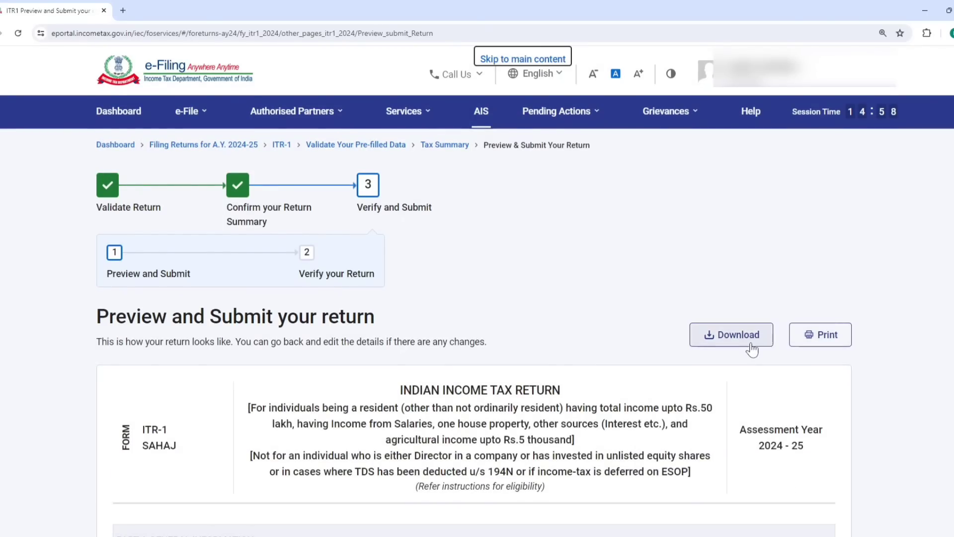
{"action": "key", "text": "End"}
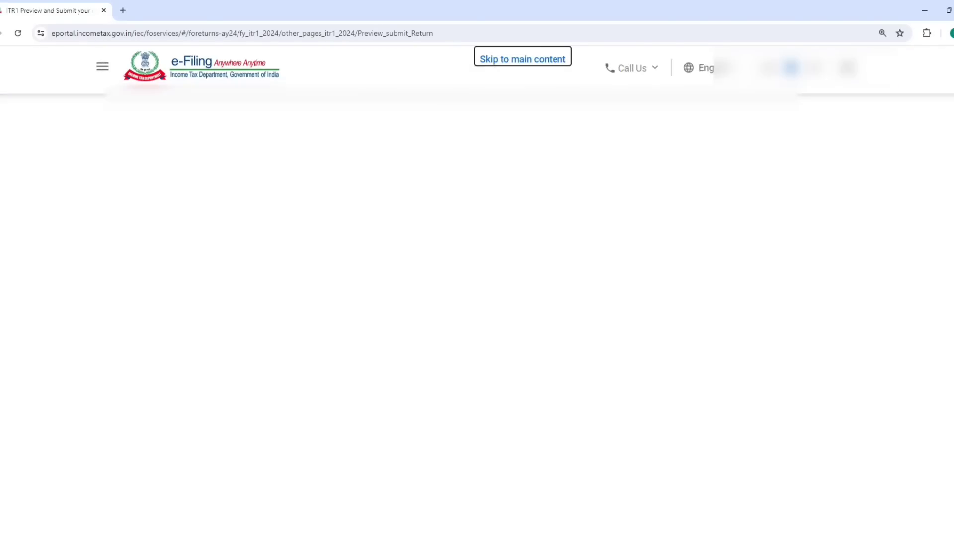
- Validate the return with no errors and choose to e-verify it now
{"action": "left_click", "coordinate": [777, 375]}
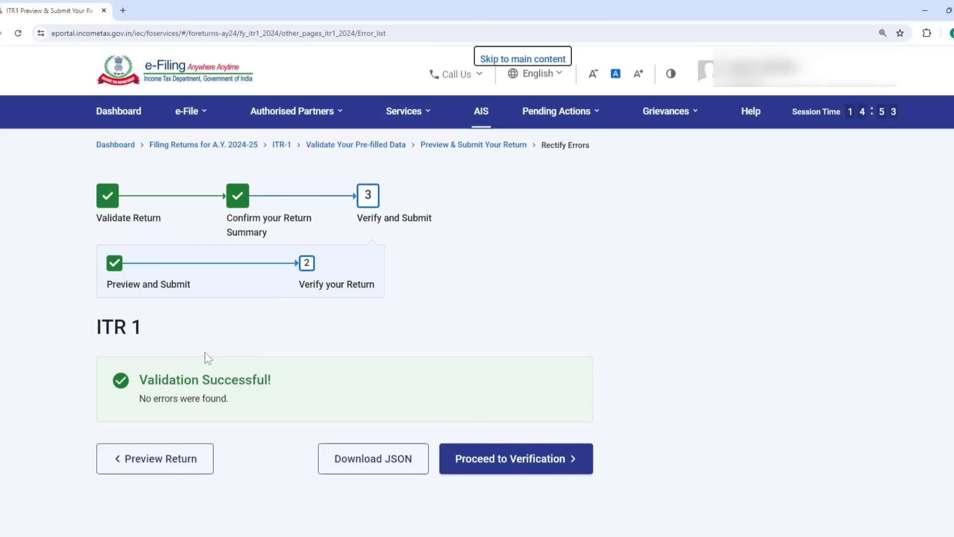
{"action": "left_click", "coordinate": [506, 461]}
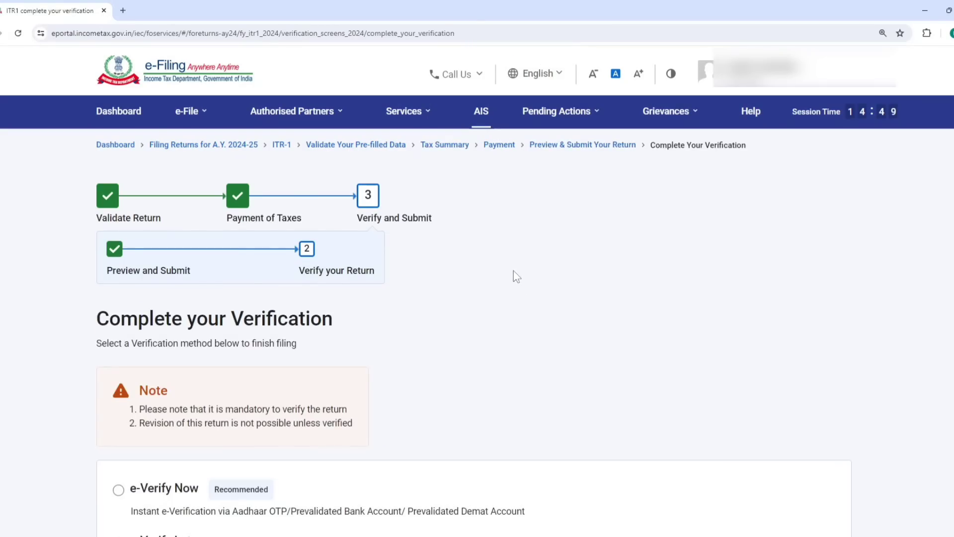
{"action": "scroll", "coordinate": [513, 273], "scroll_direction": "down", "scroll_amount": 2}
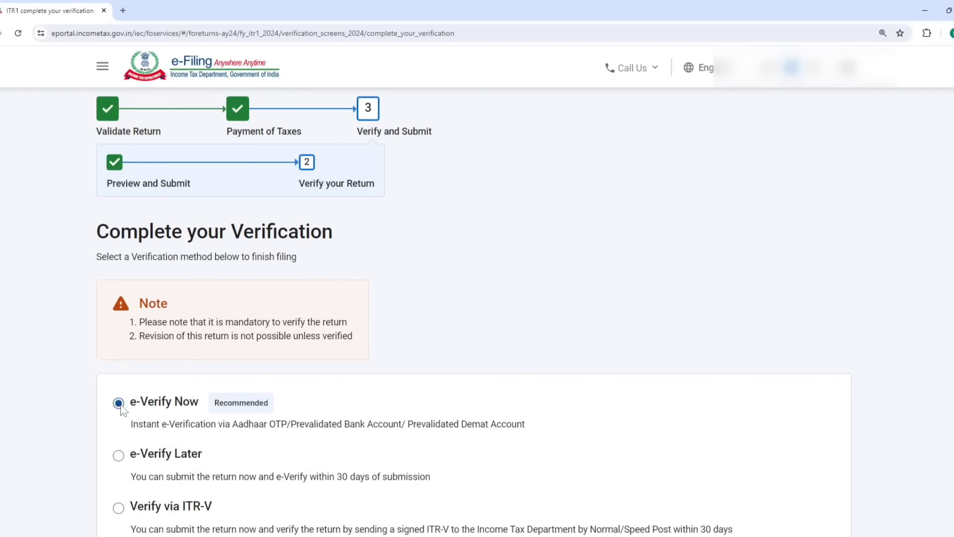
{"action": "scroll", "coordinate": [430, 386], "scroll_direction": "down", "scroll_amount": 3}
{"action": "left_click", "coordinate": [796, 411]}
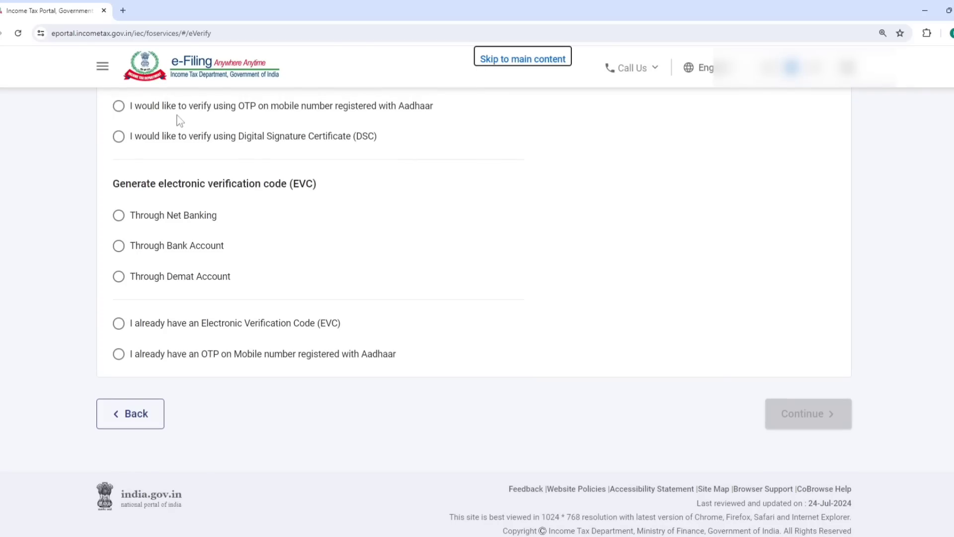
- Choose Aadhaar OTP verification, agree to validation, generate the OTP and enter it
{"action": "left_click", "coordinate": [120, 106]}
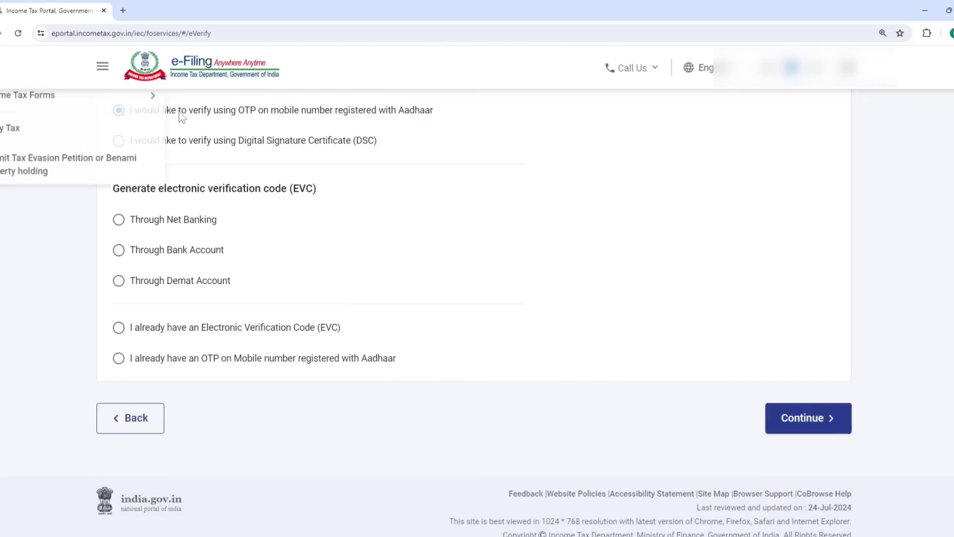
{"action": "left_click", "coordinate": [792, 415]}
{"action": "left_click", "coordinate": [389, 327]}
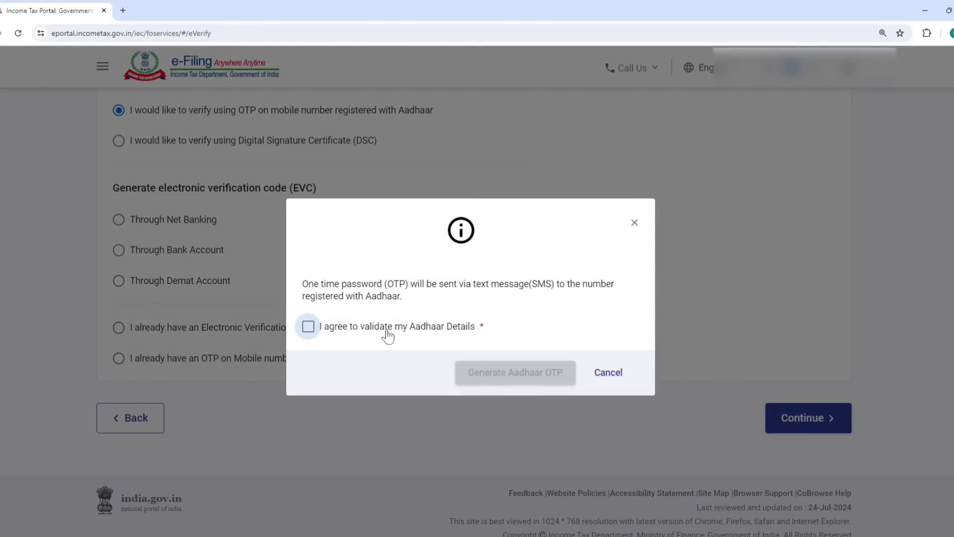
{"action": "left_click", "coordinate": [509, 372]}
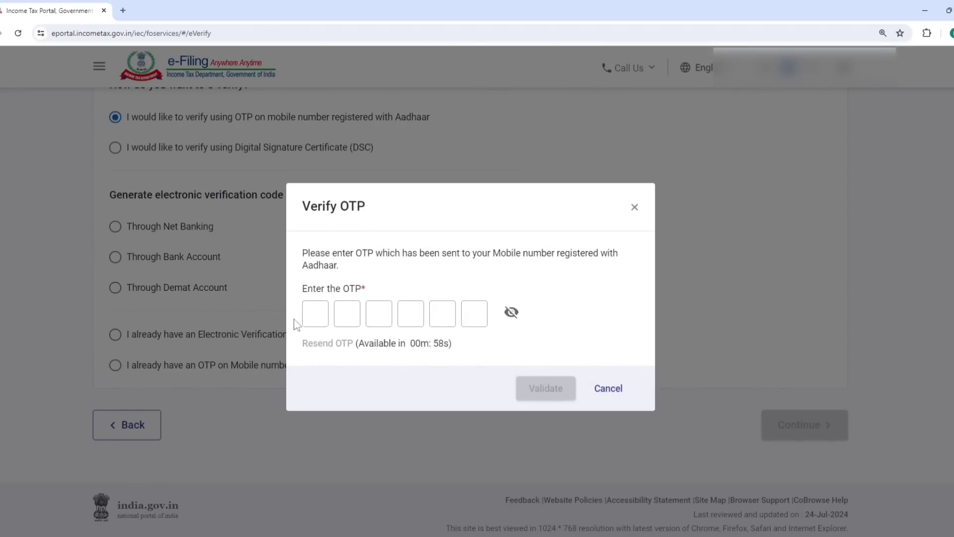
{"action": "left_click", "coordinate": [315, 313]}
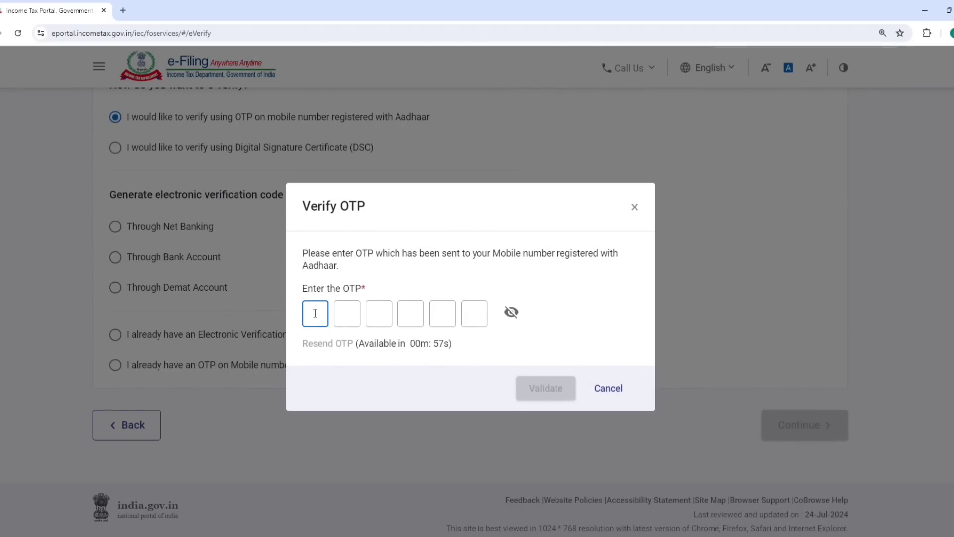
{"action": "type", "text": "••••••"}
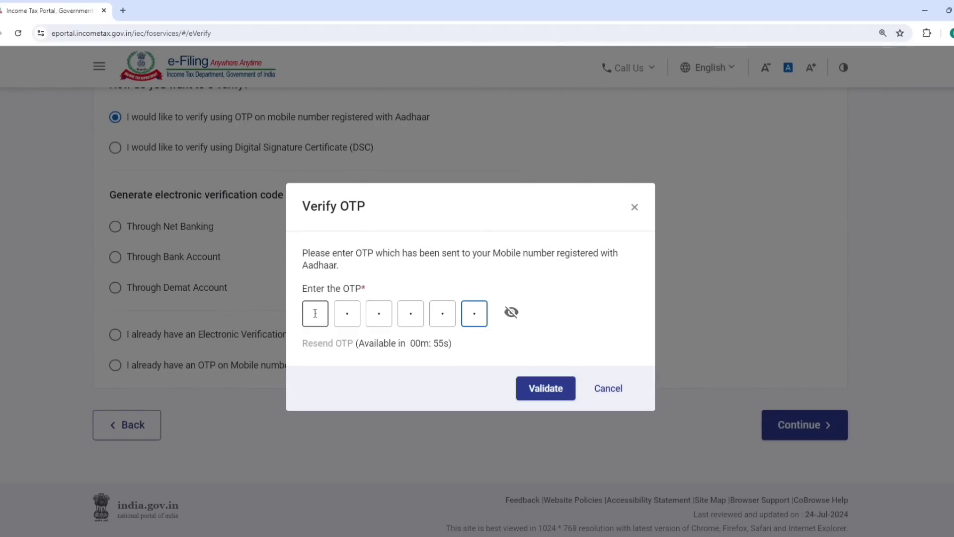